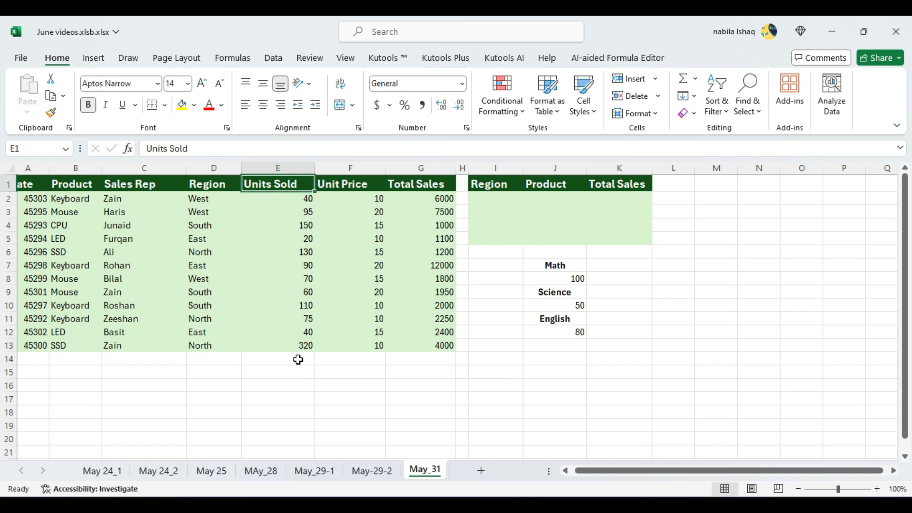
Total the Units Sold column in cell E14 with a SUM formula over E2:E13.
{"action": "type", "text": "=sum"}
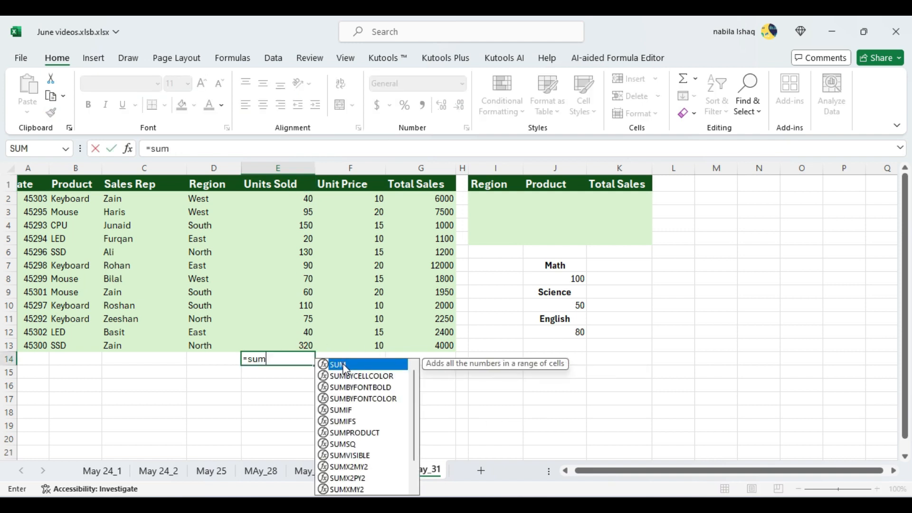
{"action": "double_click", "coordinate": [344, 365]}
{"action": "left_click_drag", "start_coordinate": [291, 197], "coordinate": [288, 343]}
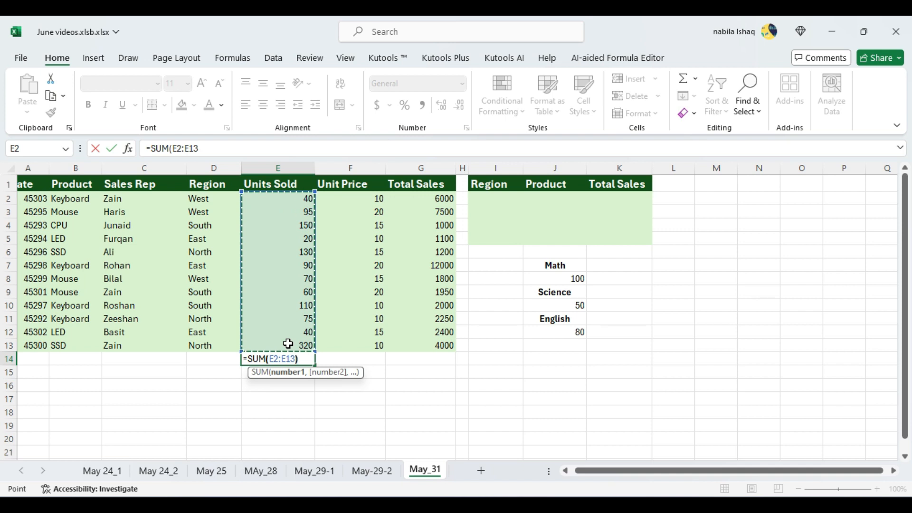
{"action": "type", "text": ")"}
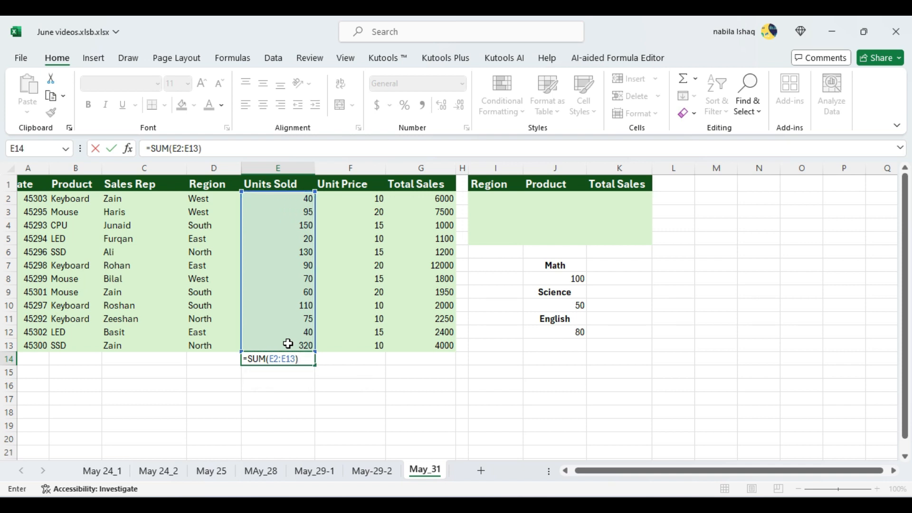
{"action": "key", "text": "Return"}
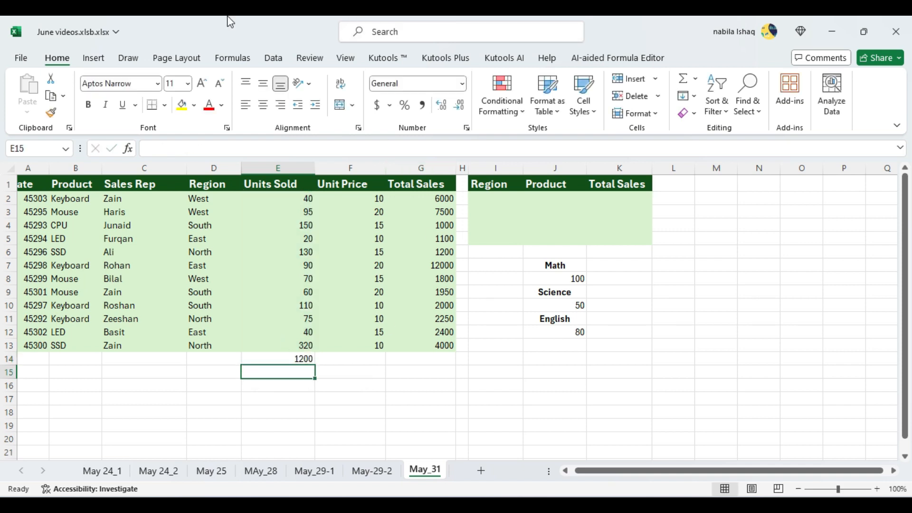
{"action": "left_click", "coordinate": [297, 356]}
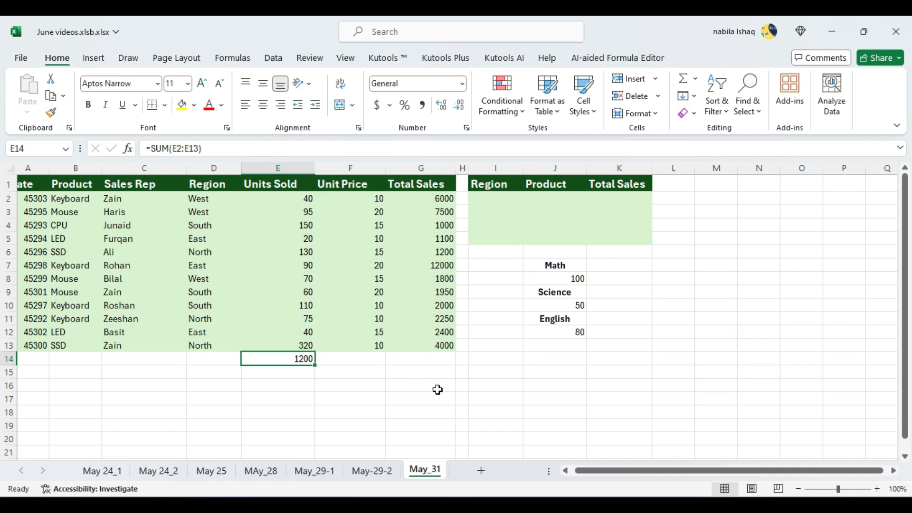
Add up the Math, Science and English values in cell K10 with the formula =SUM(J8,J10,J12).
{"action": "left_click_drag", "start_coordinate": [645, 471], "coordinate": [688, 478]}
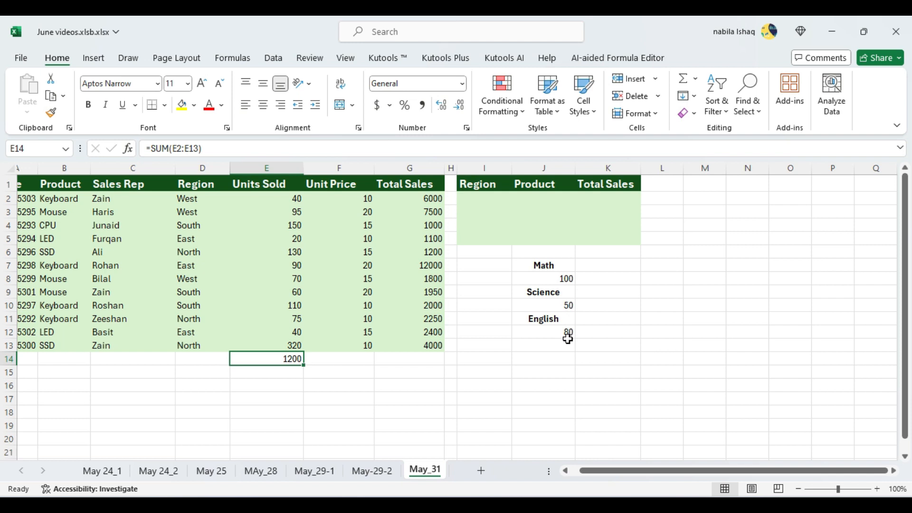
{"action": "left_click", "coordinate": [566, 278]}
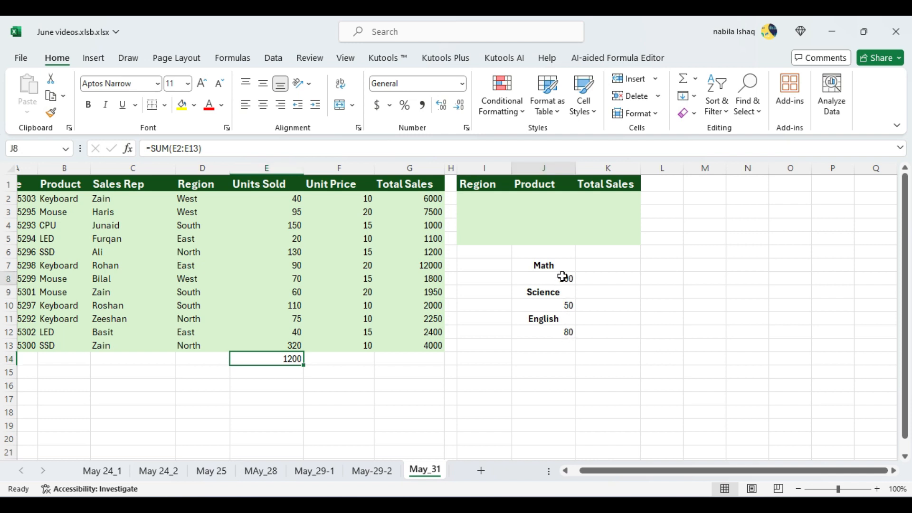
{"action": "left_click", "coordinate": [558, 317]}
{"action": "left_click", "coordinate": [563, 304]}
{"action": "left_click", "coordinate": [568, 320]}
{"action": "left_click", "coordinate": [568, 333]}
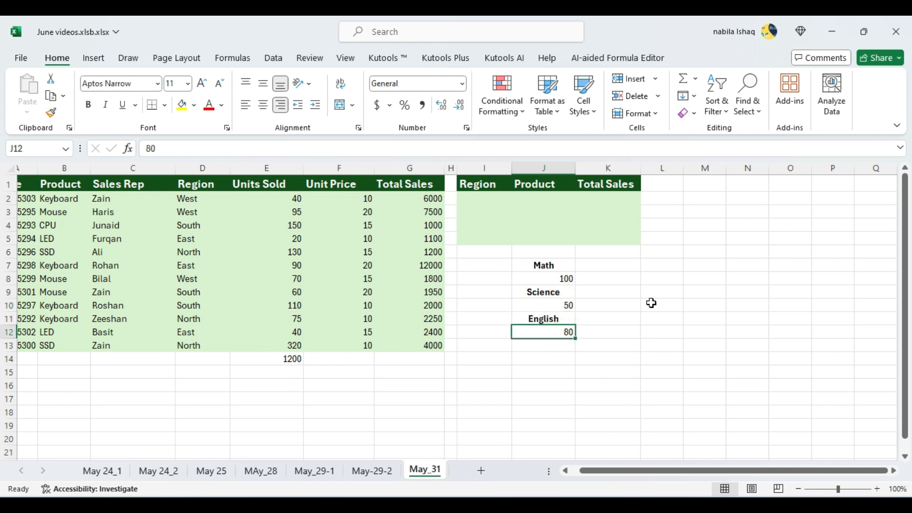
{"action": "left_click", "coordinate": [612, 303]}
{"action": "type", "text": "="}
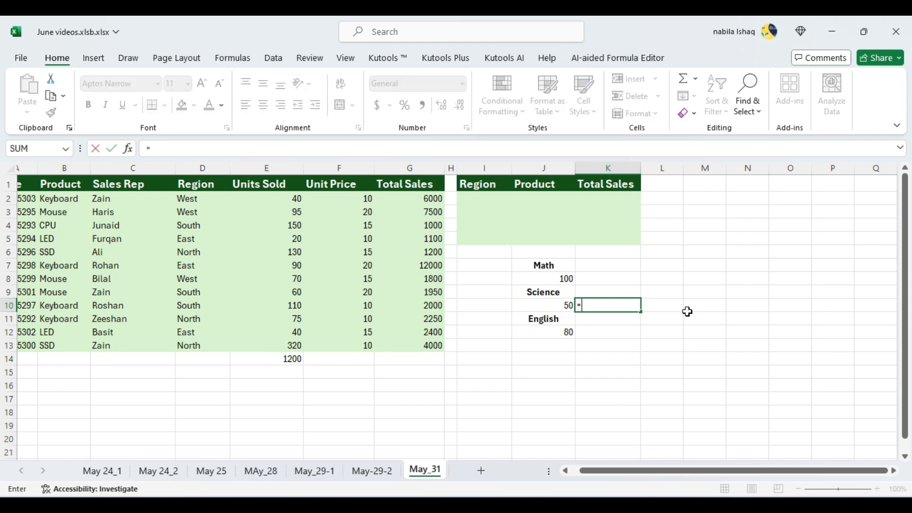
{"action": "type", "text": "sum"}
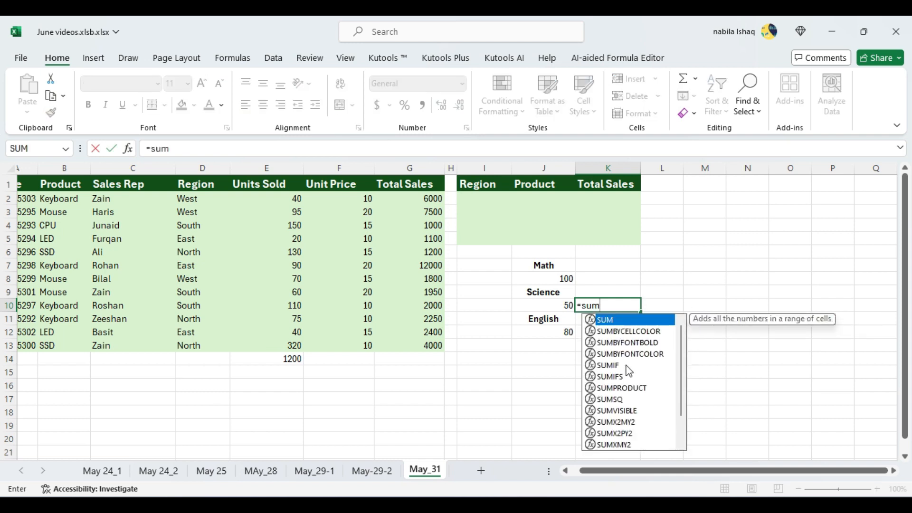
{"action": "double_click", "coordinate": [616, 321]}
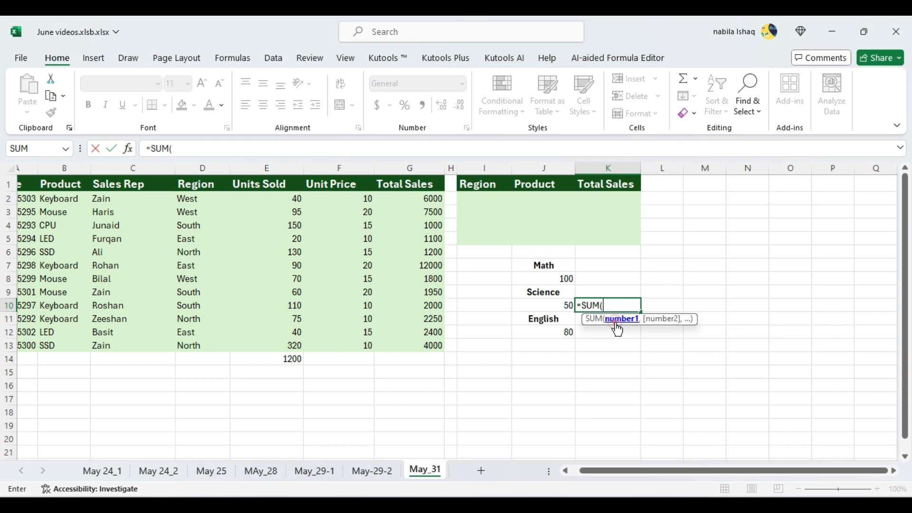
{"action": "left_click", "coordinate": [571, 279]}
{"action": "type", "text": ","}
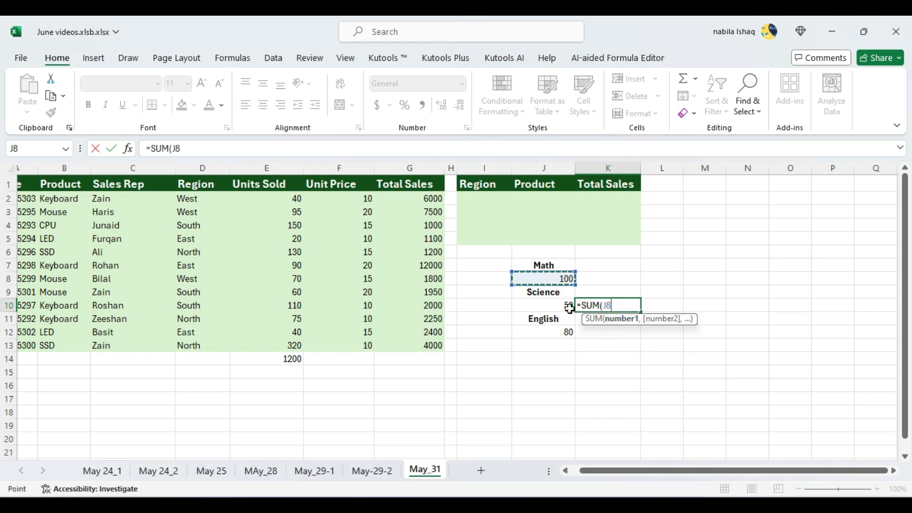
{"action": "left_click", "coordinate": [570, 306]}
{"action": "type", "text": ","}
{"action": "left_click", "coordinate": [562, 335]}
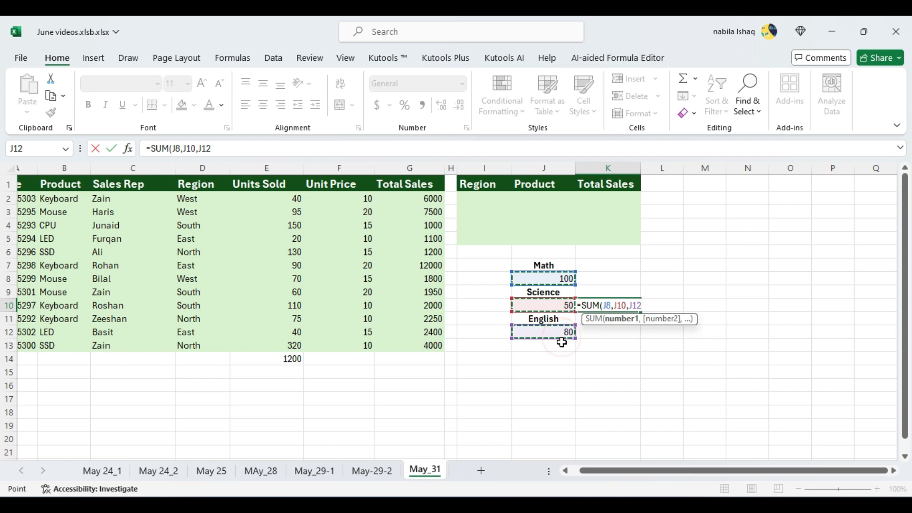
{"action": "key", "text": "Return"}
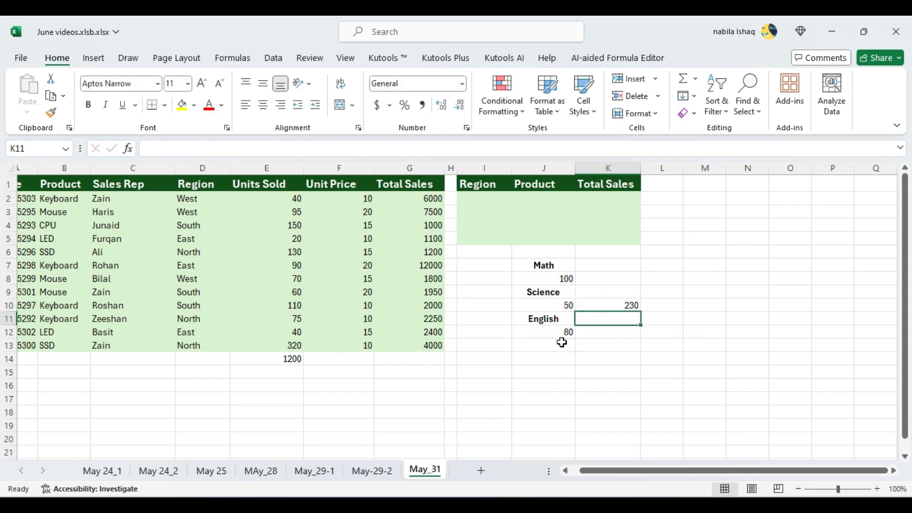
Examine the SUM formulas in E14 and K10 to compare range and individual cell references.
{"action": "left_click", "coordinate": [614, 306]}
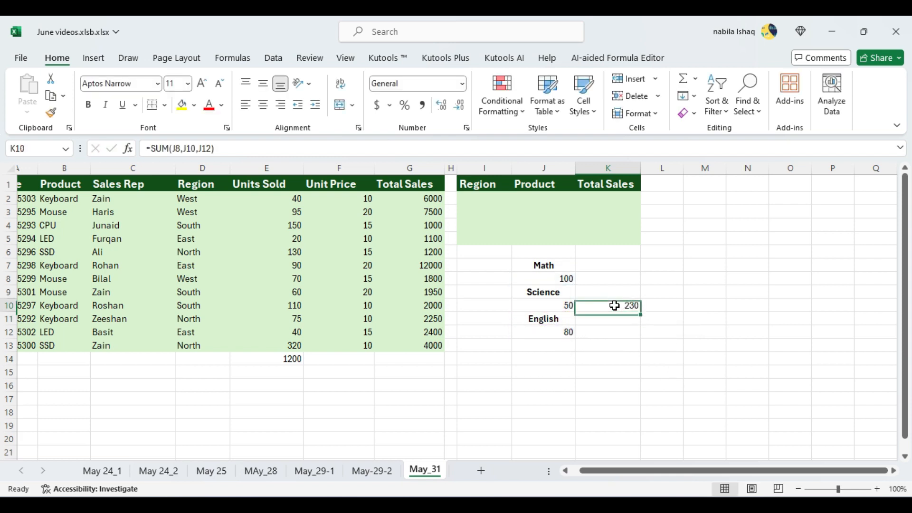
{"action": "left_click", "coordinate": [285, 363]}
{"action": "double_click", "coordinate": [285, 360]}
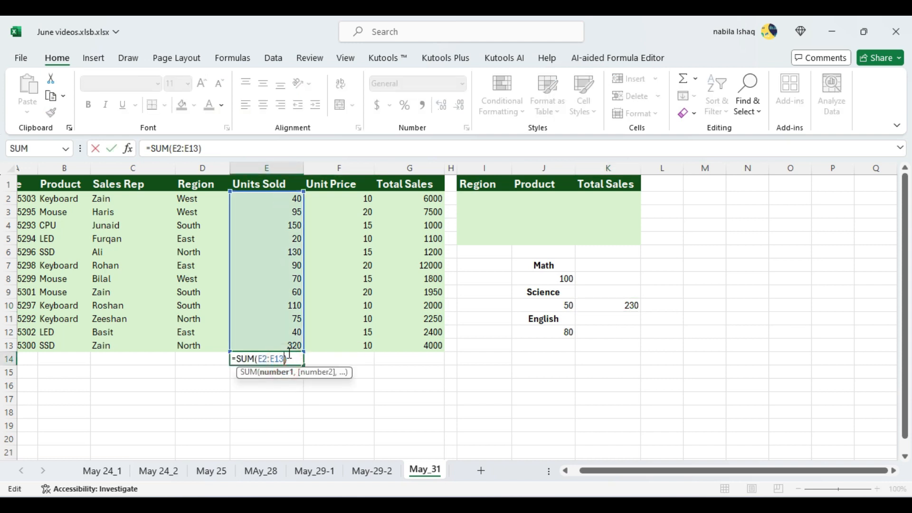
{"action": "key", "text": "Return"}
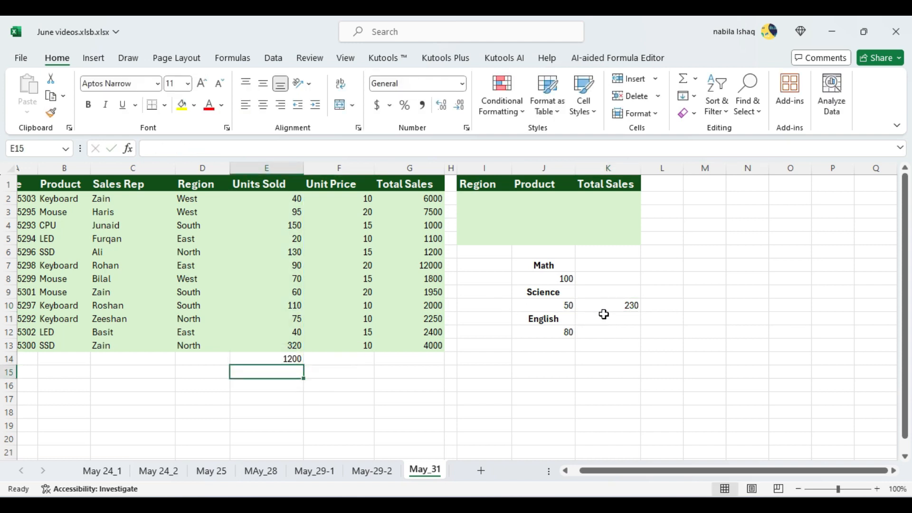
{"action": "left_click", "coordinate": [610, 306]}
{"action": "double_click", "coordinate": [613, 306]}
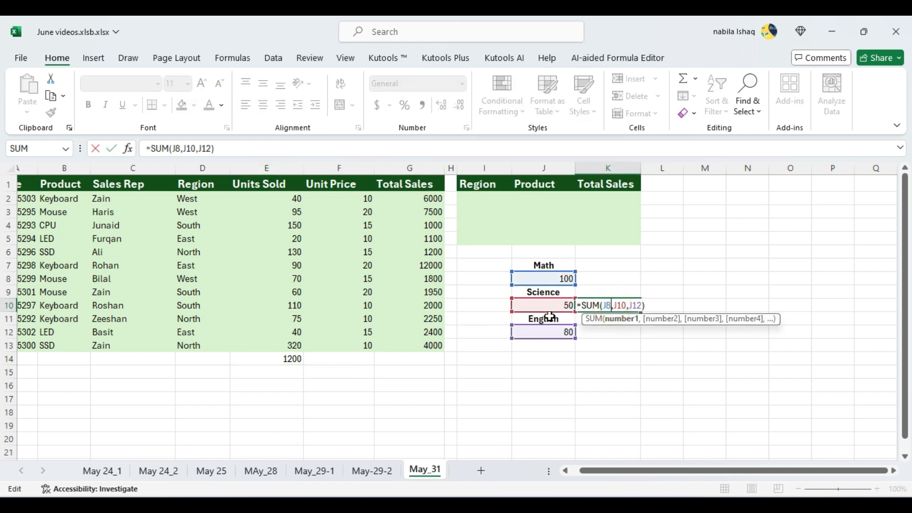
{"action": "key", "text": "Return"}
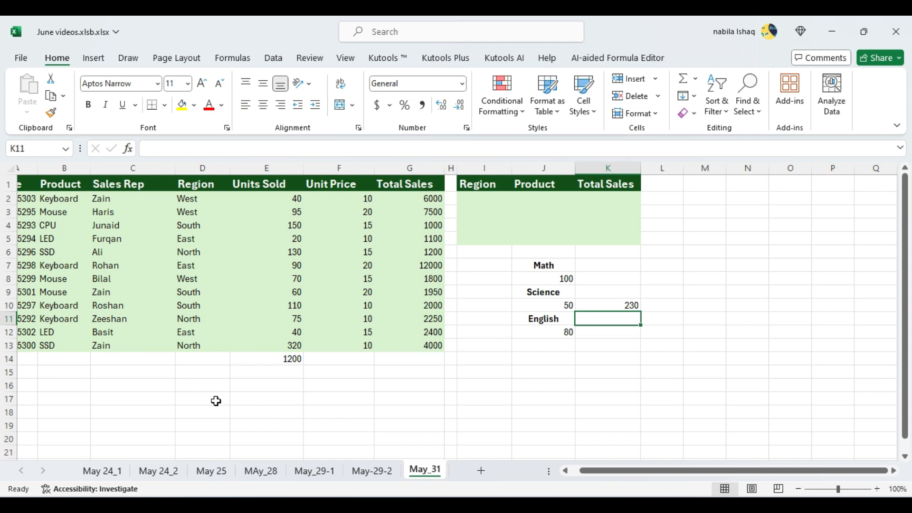
Start a SUMIF formula in K2 with the whole Product column as the absolute range $B:$B.
{"action": "left_click", "coordinate": [65, 169]}
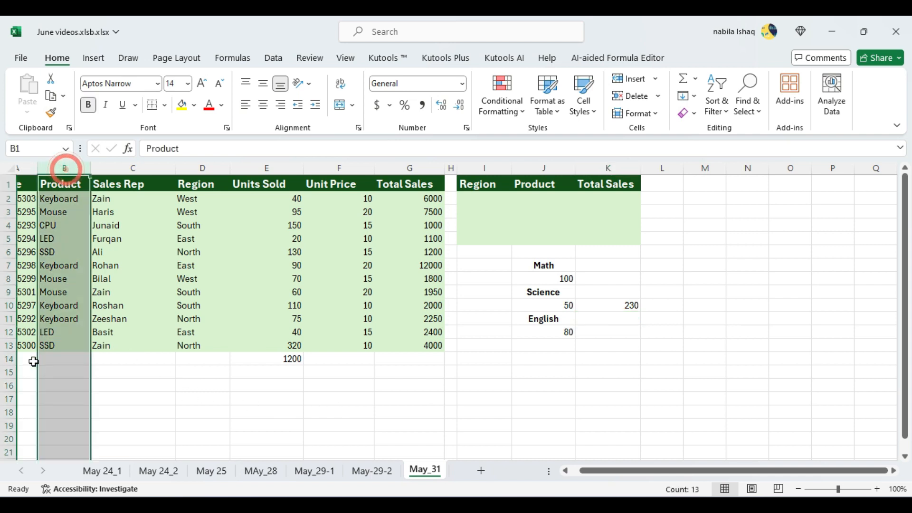
{"action": "left_click", "coordinate": [404, 162]}
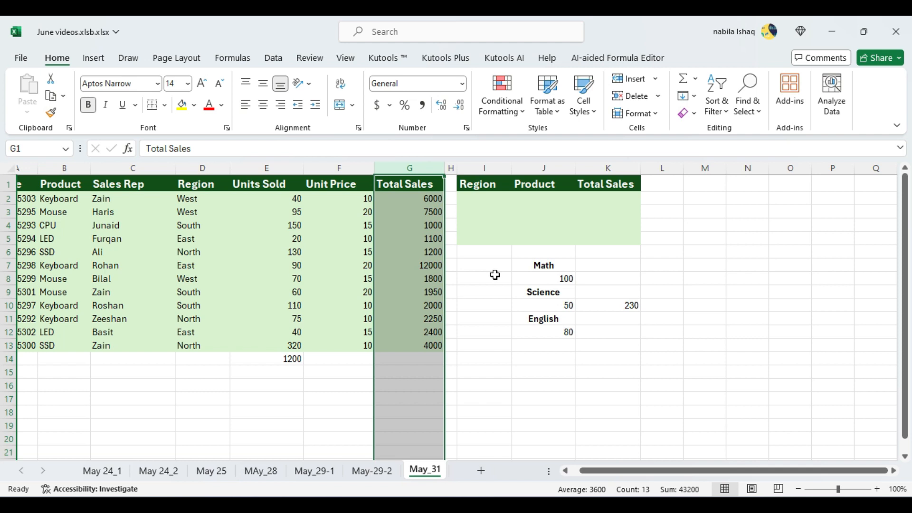
{"action": "left_click", "coordinate": [603, 200]}
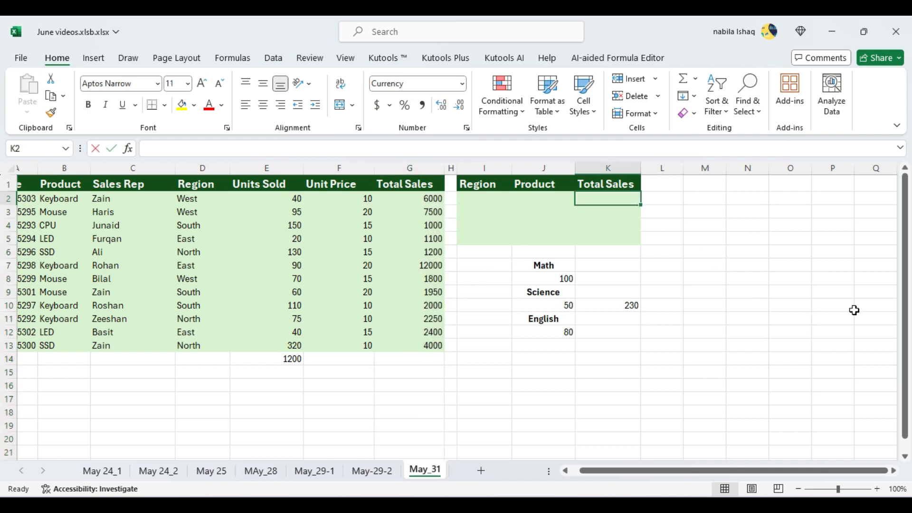
{"action": "type", "text": "=sum"}
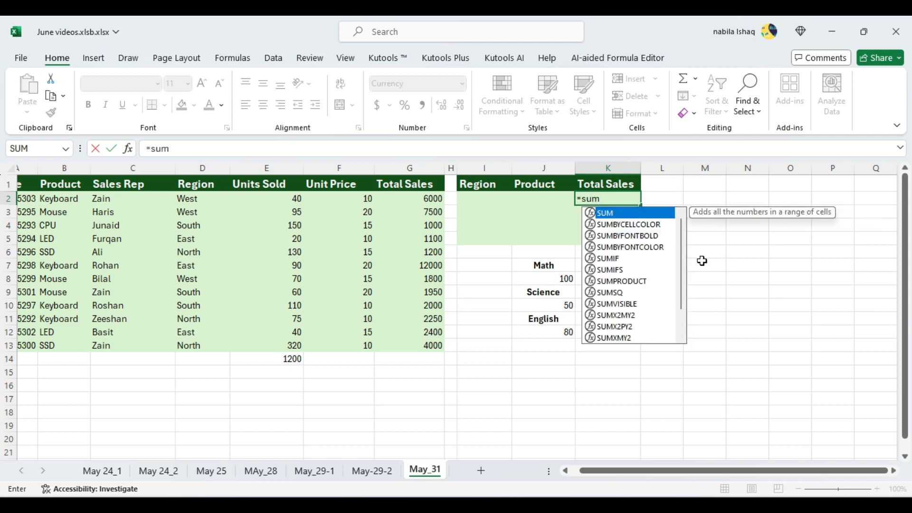
{"action": "double_click", "coordinate": [618, 259]}
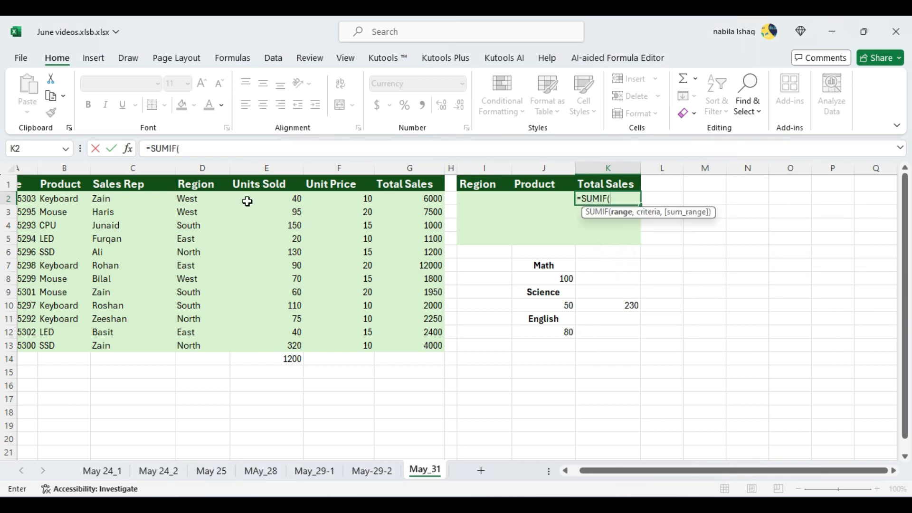
{"action": "left_click", "coordinate": [67, 167]}
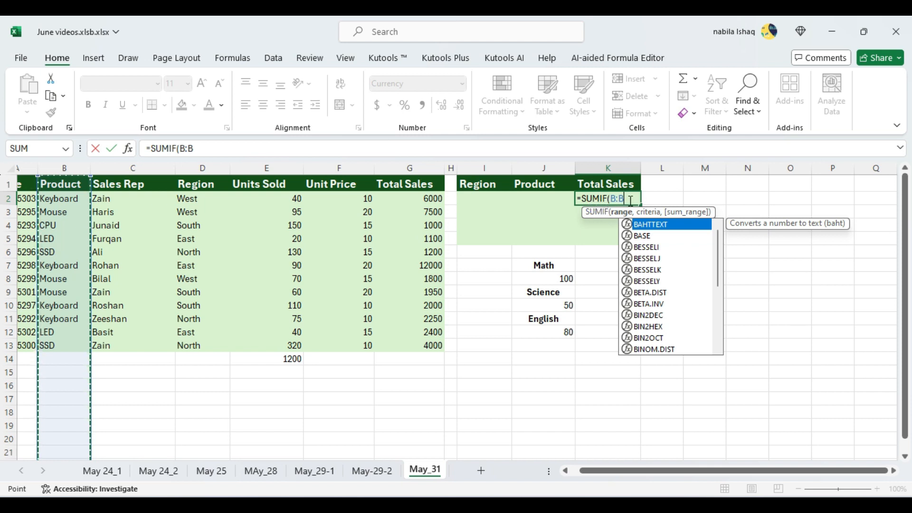
{"action": "key", "text": "F4"}
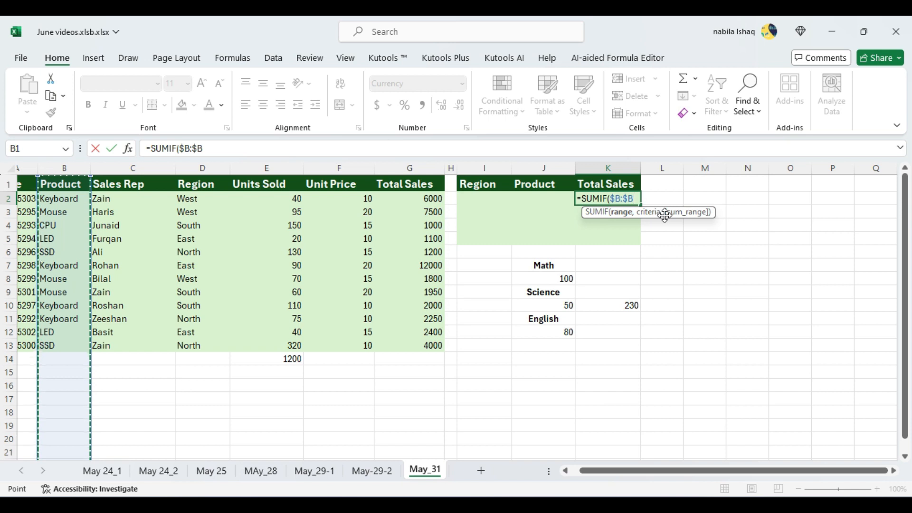
{"action": "type", "text": ","}
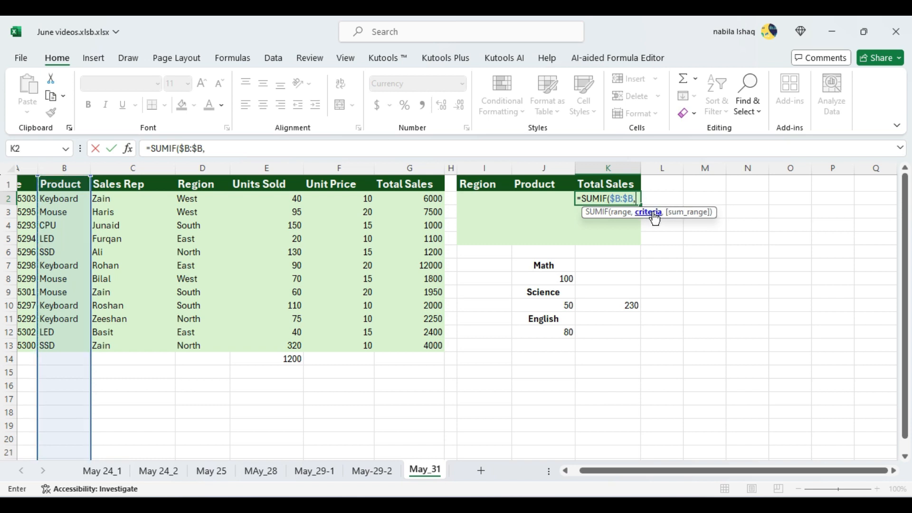
Complete the SUMIF formula in K2 with J2 as the criteria and $G:$G as the absolute sum range.
{"action": "left_click", "coordinate": [538, 202]}
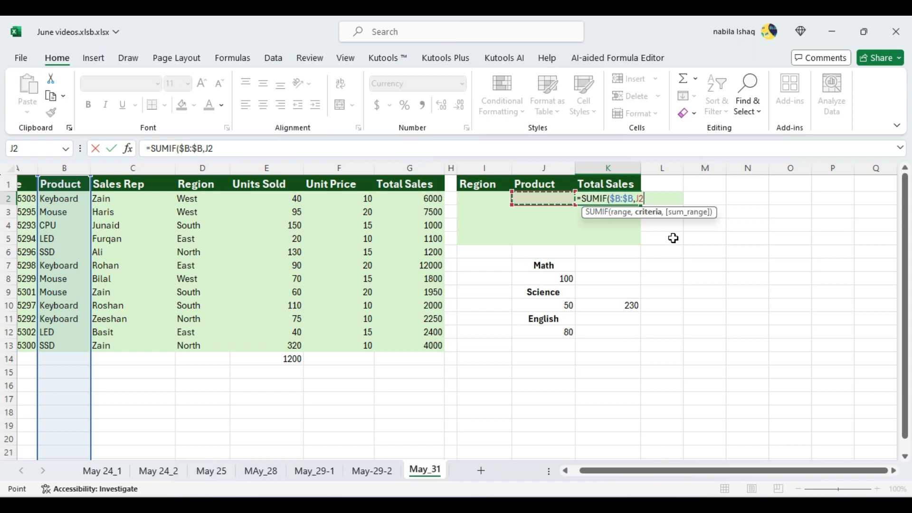
{"action": "type", "text": ","}
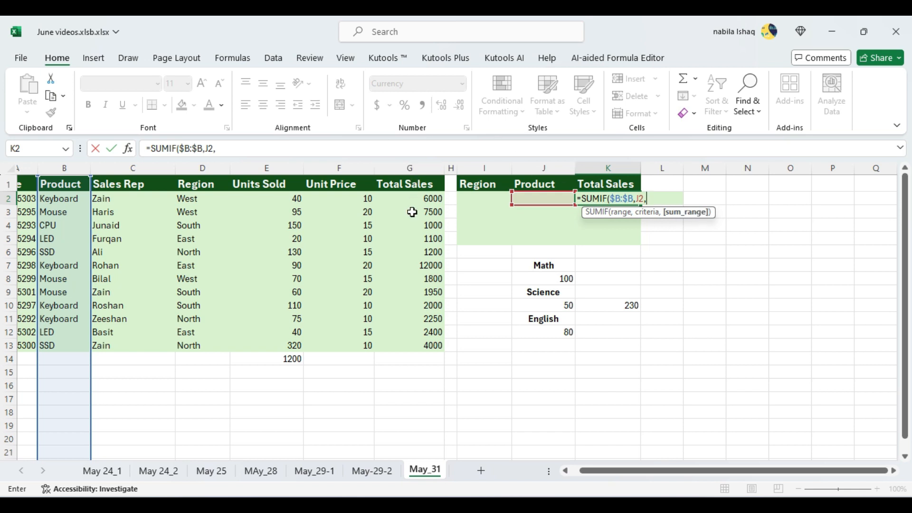
{"action": "left_click", "coordinate": [411, 167]}
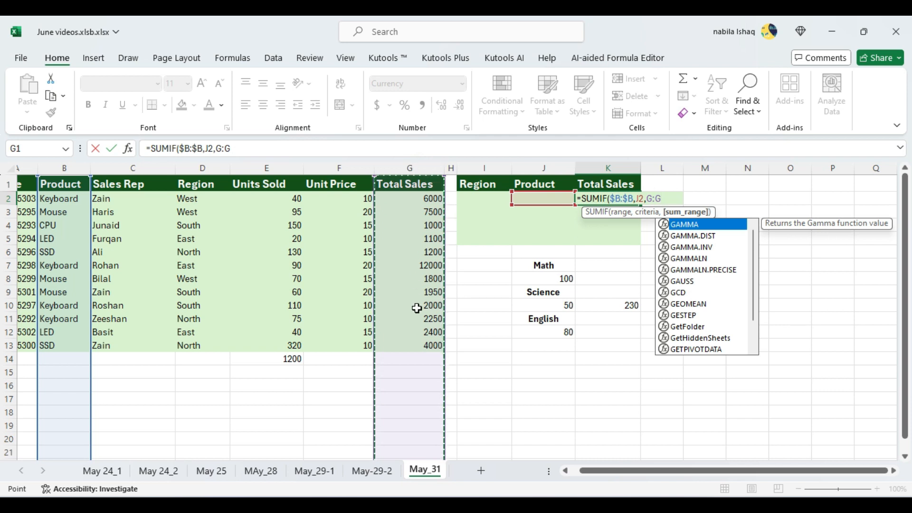
{"action": "key", "text": "F4"}
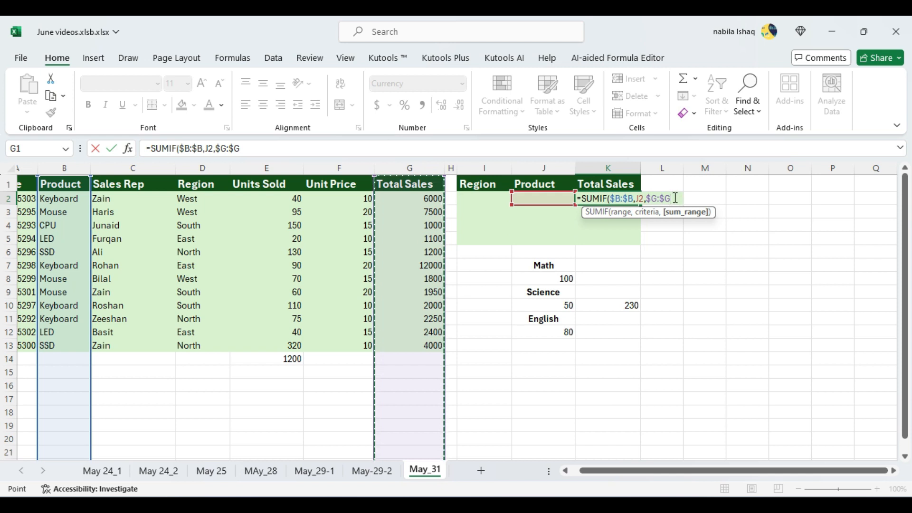
{"action": "type", "text": ")"}
{"action": "key", "text": "Return"}
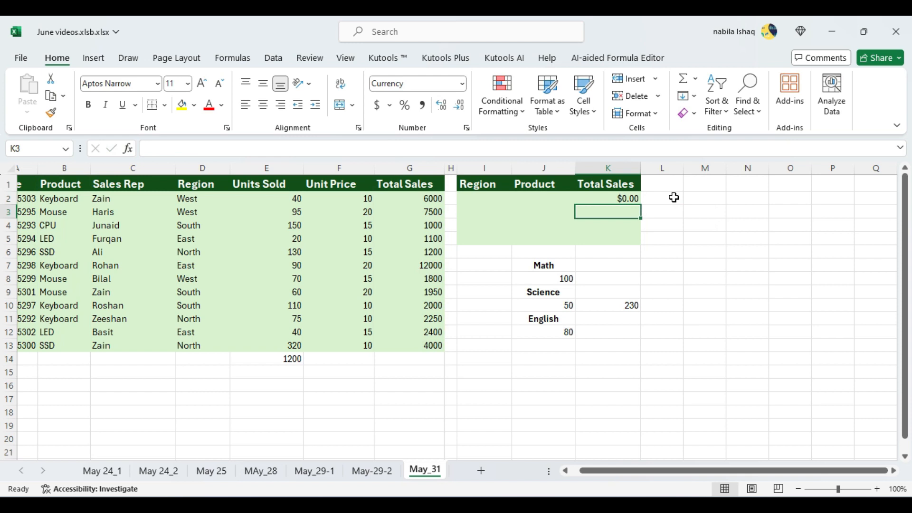
{"action": "left_click", "coordinate": [629, 198]}
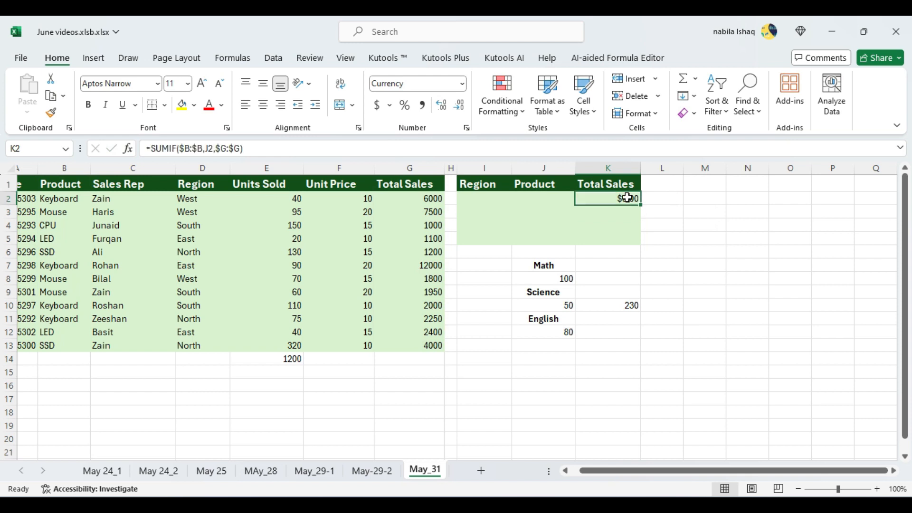
Enter LED as the product in J2 and check the SUMIF formula in K2.
{"action": "left_click", "coordinate": [546, 199]}
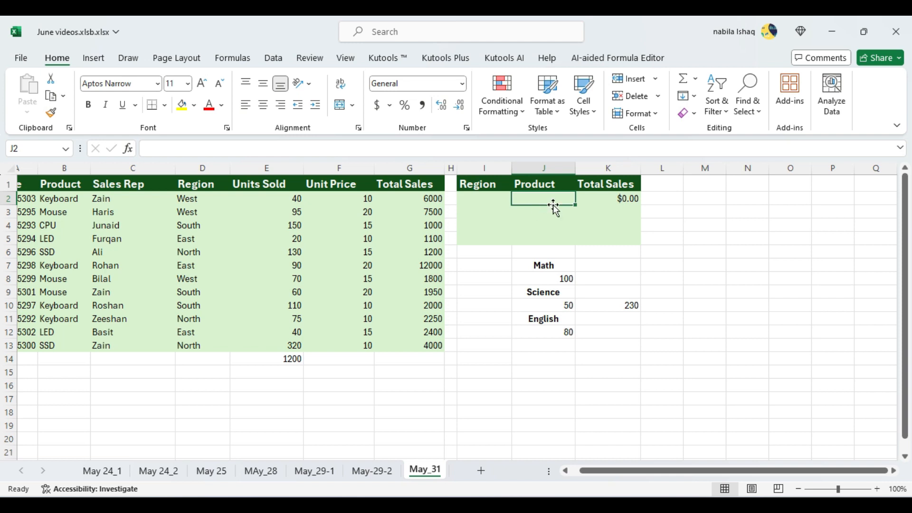
{"action": "type", "text": "LED"}
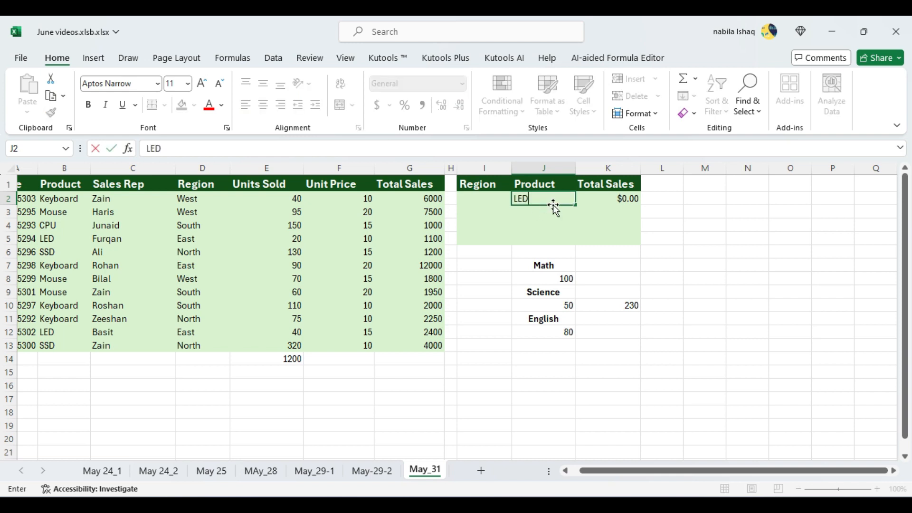
{"action": "key", "text": "Return"}
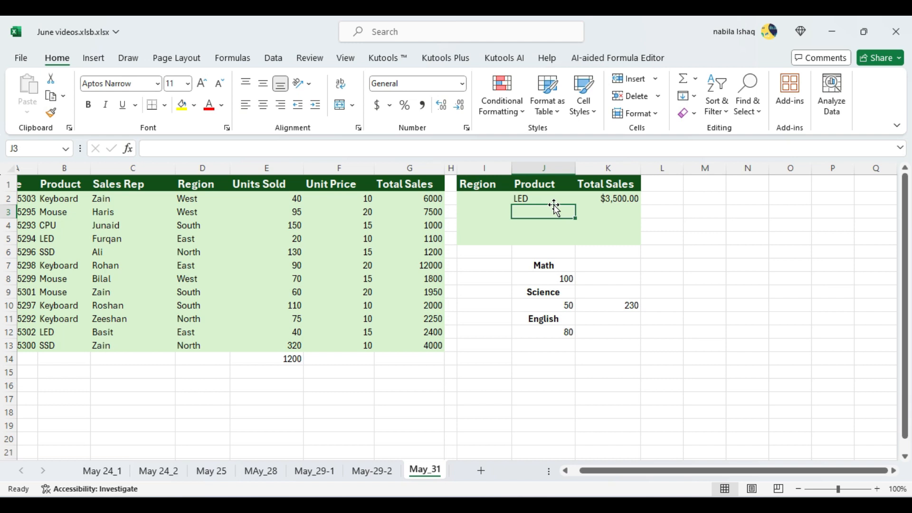
{"action": "left_click", "coordinate": [617, 199]}
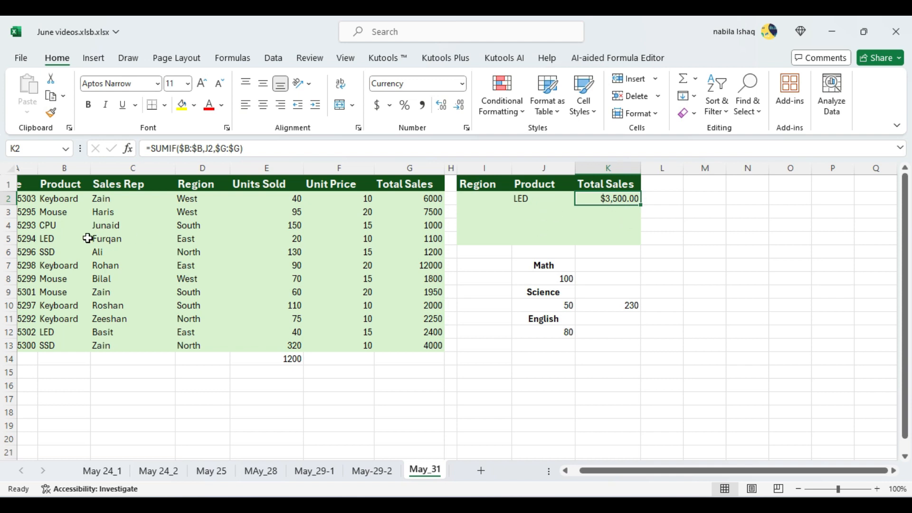
Try Keyboard as the product criterion in J2 and undo the entry.
{"action": "left_click", "coordinate": [534, 199]}
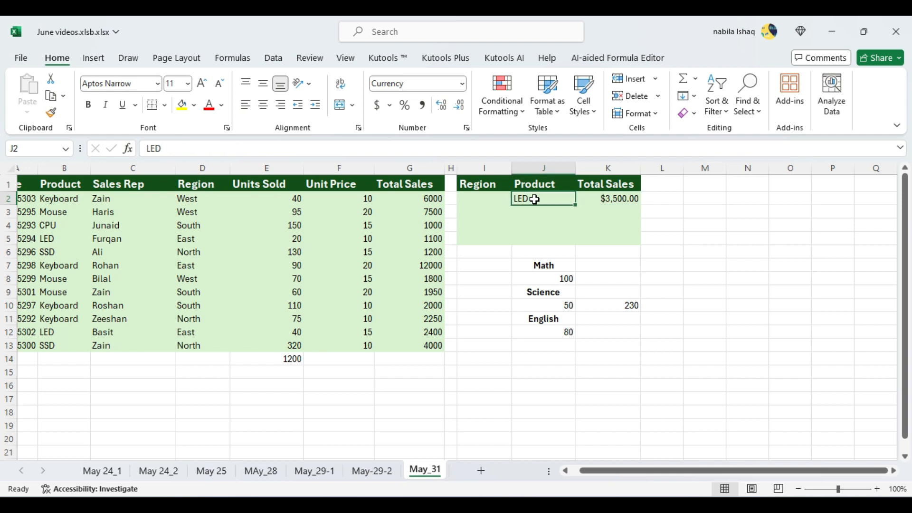
{"action": "type", "text": "Keyboard"}
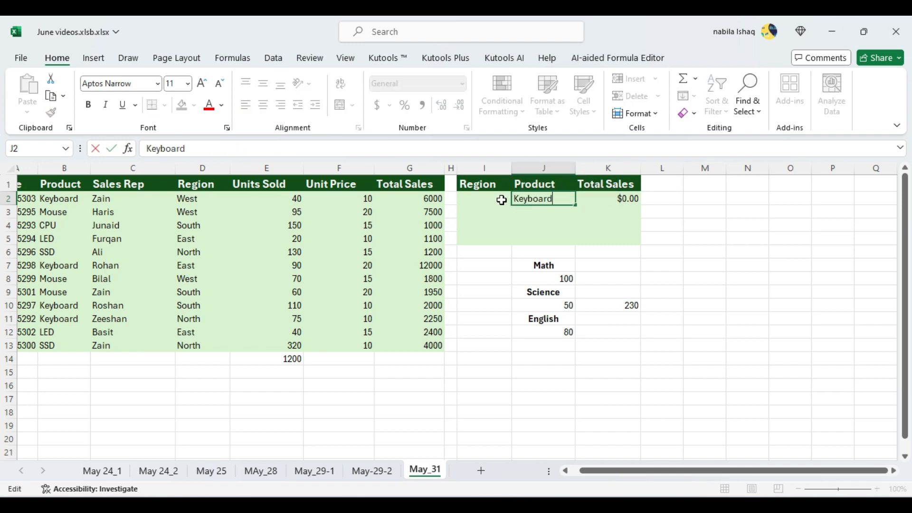
{"action": "key", "text": "Return"}
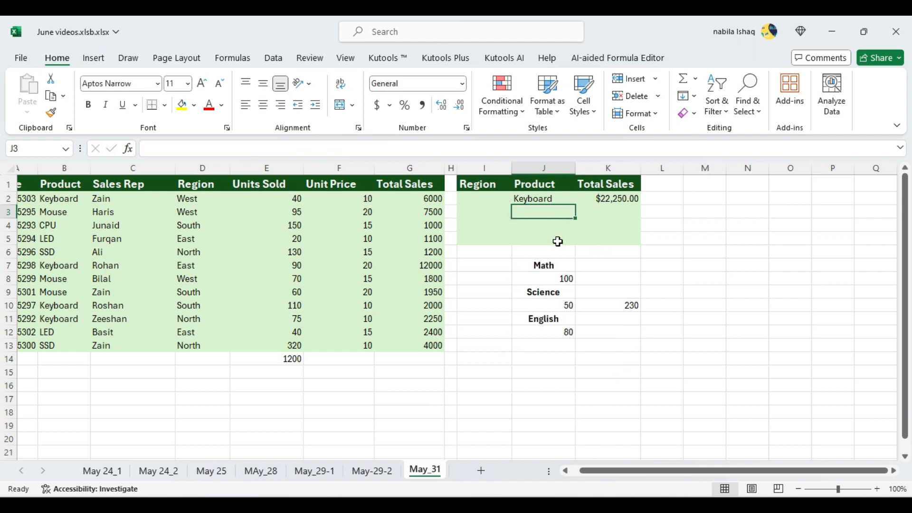
{"action": "key", "text": "ctrl+z"}
{"action": "key", "text": "ctrl+z"}
Copy Keyboard, CPU and Mouse from the sales table's Product column into J3, J4 and J5.
{"action": "key", "text": "Return"}
{"action": "left_click", "coordinate": [58, 204]}
{"action": "key", "text": "ctrl+c"}
{"action": "left_click", "coordinate": [529, 209]}
{"action": "key", "text": "ctrl+v"}
{"action": "left_click", "coordinate": [62, 225]}
{"action": "key", "text": "ctrl+c"}
{"action": "left_click", "coordinate": [544, 225]}
{"action": "key", "text": "ctrl+v"}
{"action": "left_click", "coordinate": [62, 213]}
{"action": "key", "text": "ctrl+v"}
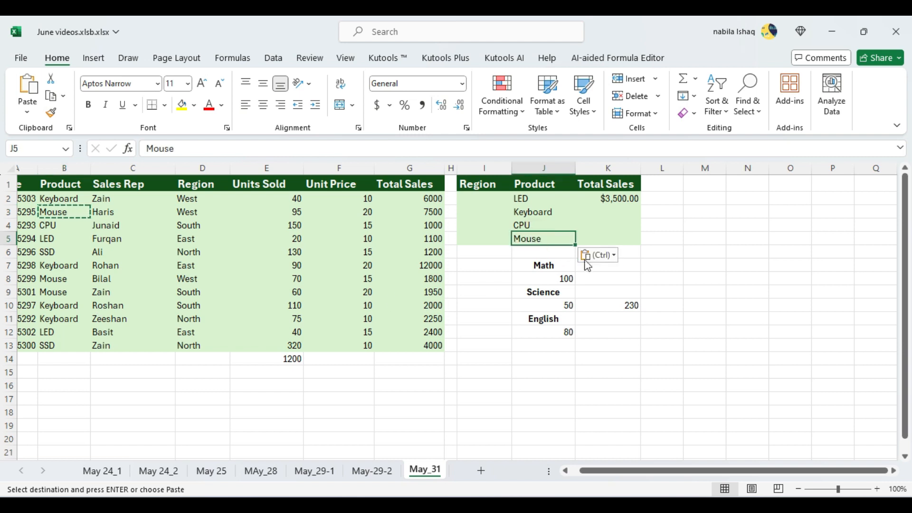
Fill the SUMIF formula from K2 down to K5.
{"action": "left_click", "coordinate": [627, 199]}
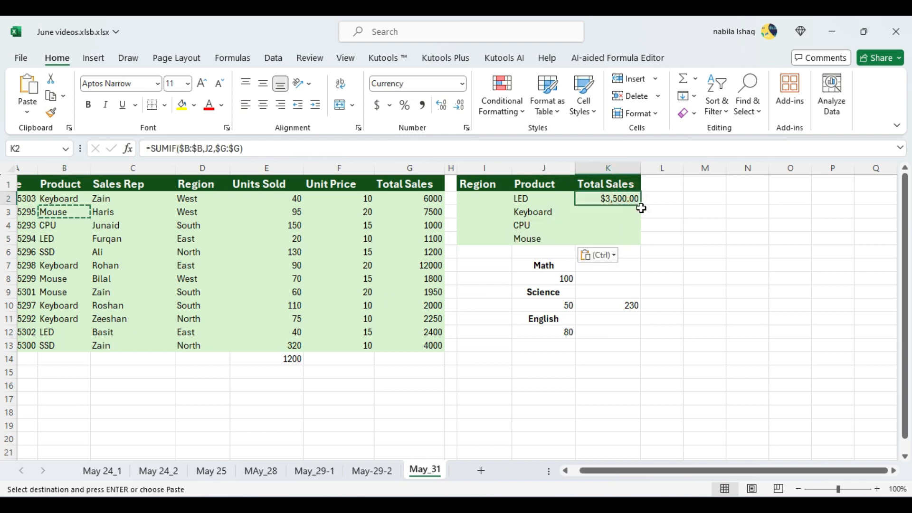
{"action": "left_click_drag", "start_coordinate": [640, 205], "coordinate": [637, 241]}
{"action": "left_click", "coordinate": [625, 279]}
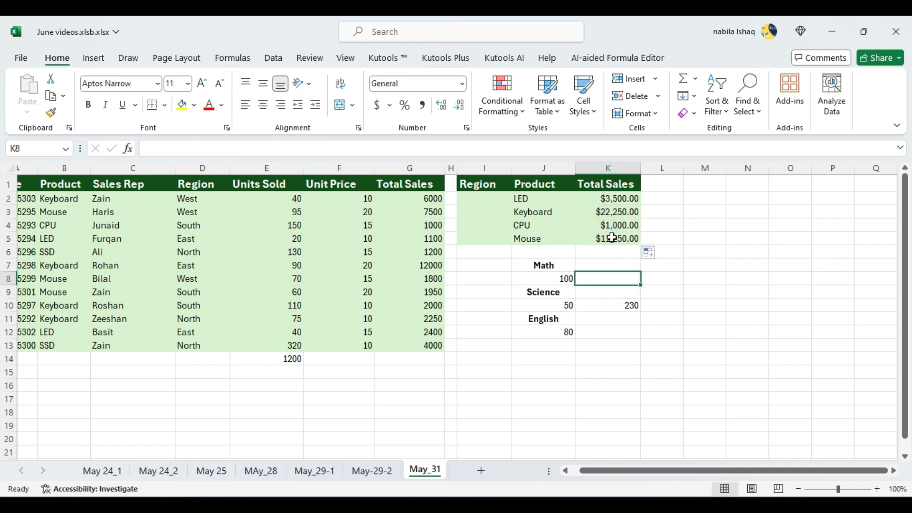
Examine the SUMIF formulas in K2, K3 and K4 to compare their criteria references.
{"action": "double_click", "coordinate": [617, 198]}
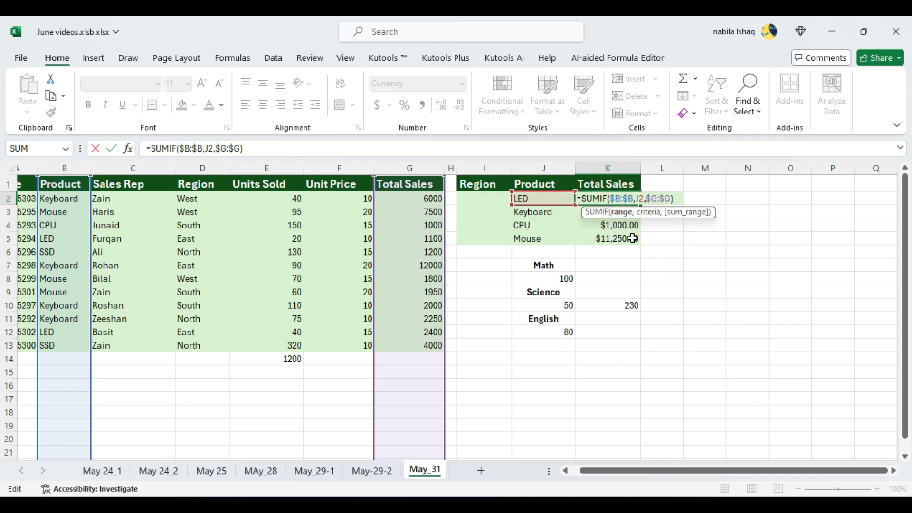
{"action": "key", "text": "Return"}
{"action": "double_click", "coordinate": [598, 211]}
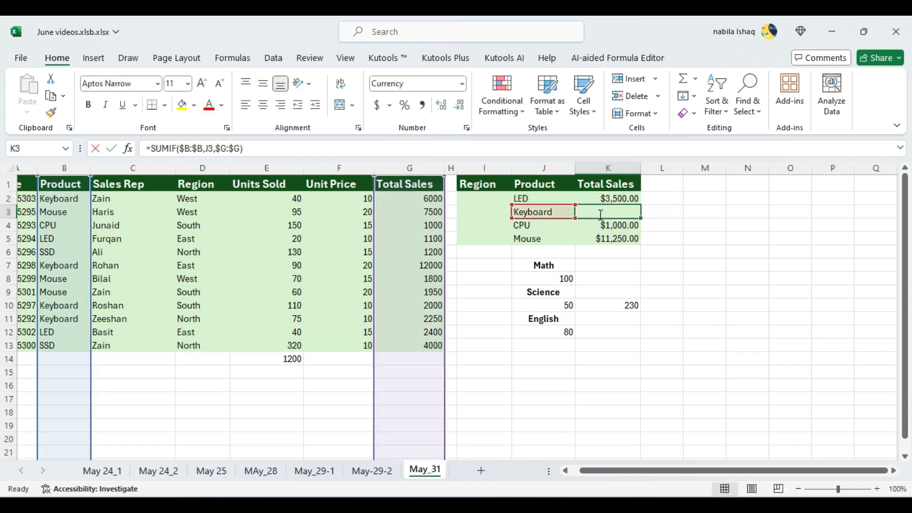
{"action": "key", "text": "Return"}
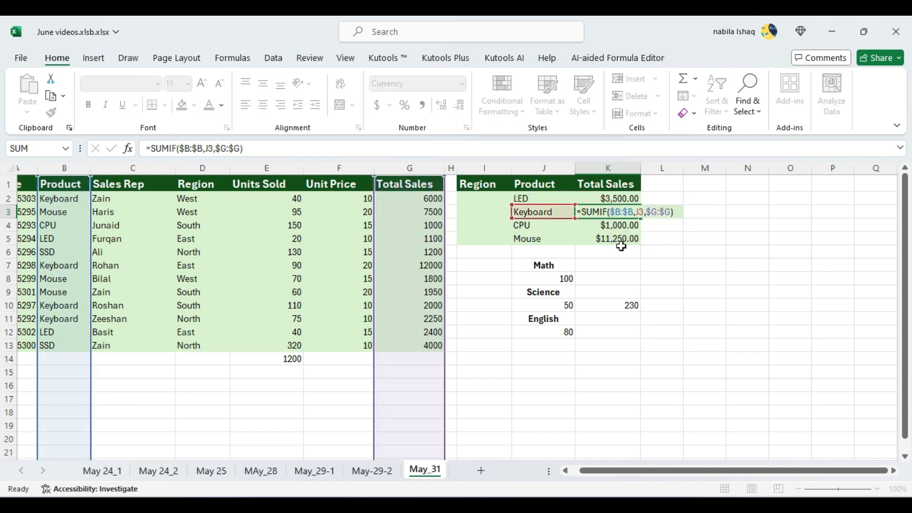
{"action": "double_click", "coordinate": [609, 226]}
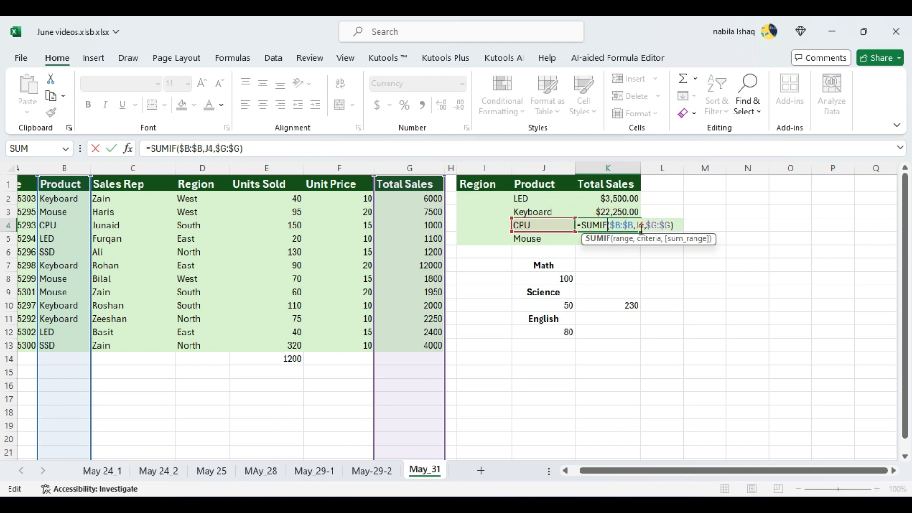
{"action": "key", "text": "Return"}
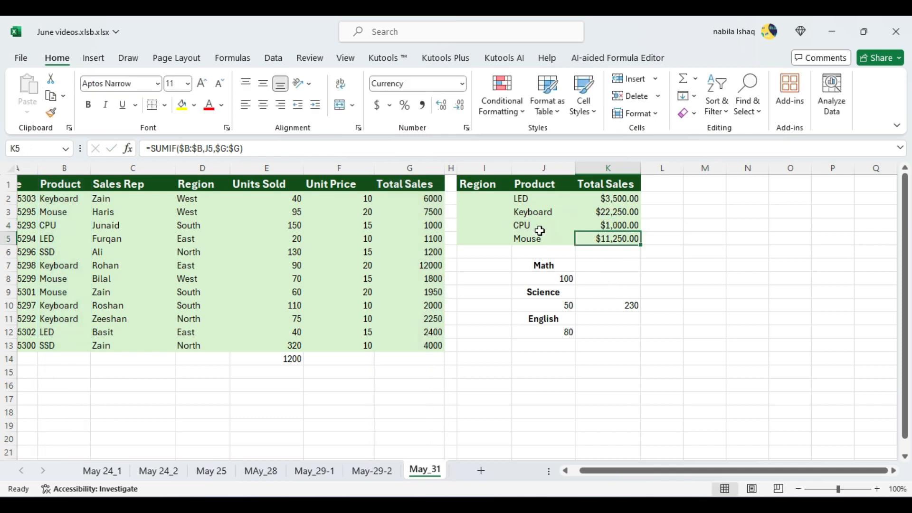
Clear the product-based SUMIF formulas from the Total Sales column of the summary table, starting at K2.
{"action": "left_click", "coordinate": [495, 197]}
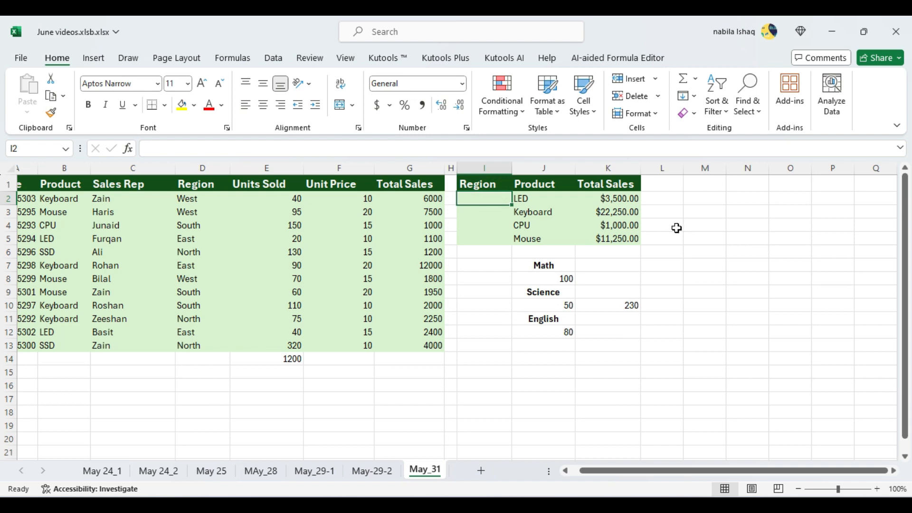
{"action": "left_click_drag", "start_coordinate": [619, 203], "coordinate": [618, 260]}
{"action": "key", "text": "Delete"}
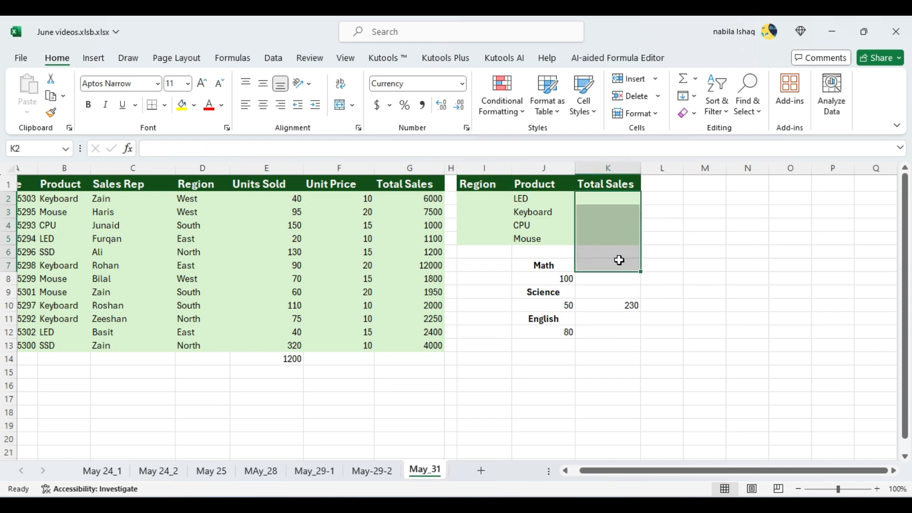
Start a SUMIF formula in K2 with the whole Region column as the absolute range $D:$D.
{"action": "left_click", "coordinate": [617, 203]}
{"action": "type", "text": "=sum"}
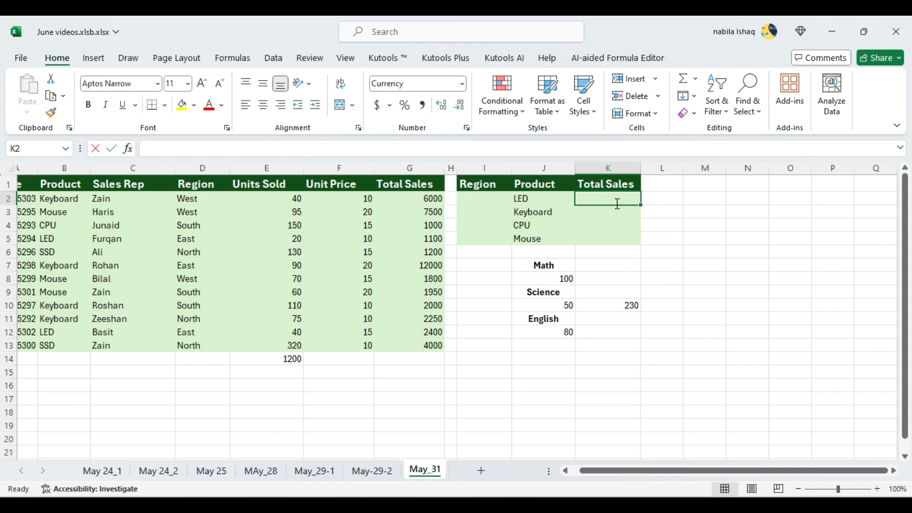
{"action": "type", "text": "if"}
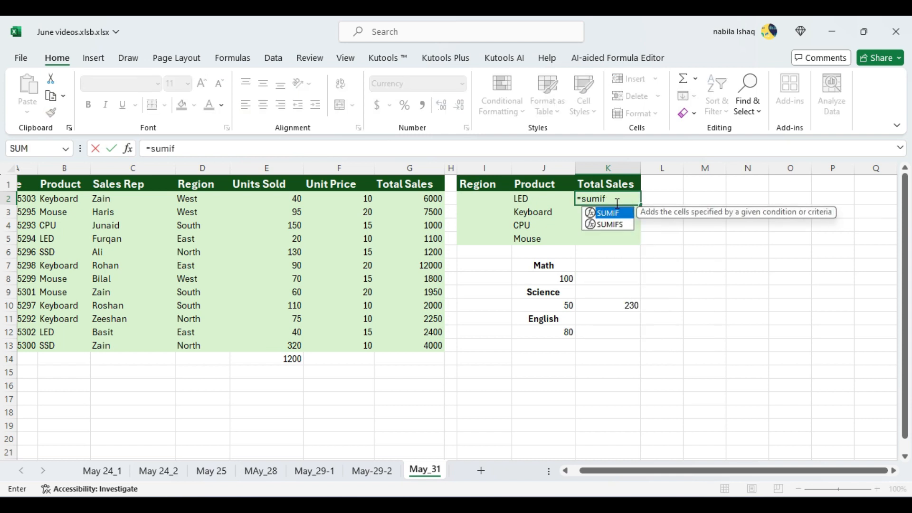
{"action": "double_click", "coordinate": [614, 212]}
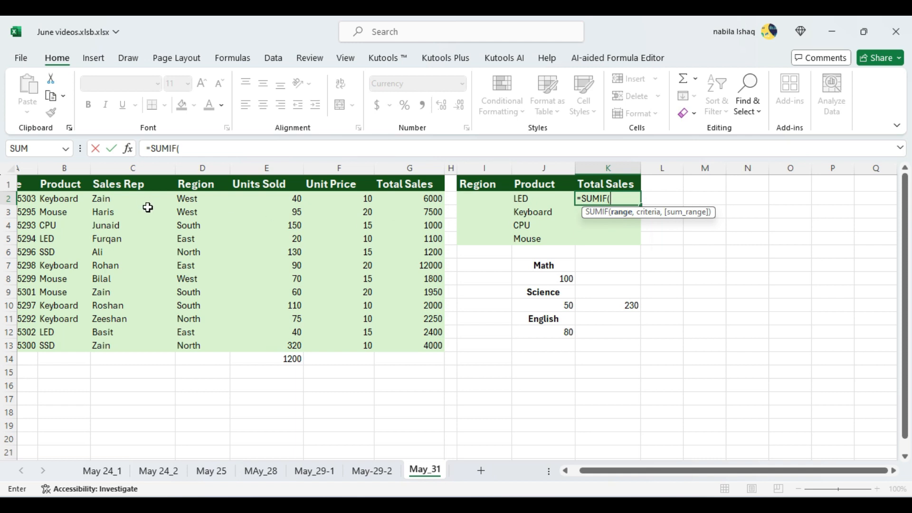
{"action": "left_click", "coordinate": [207, 165]}
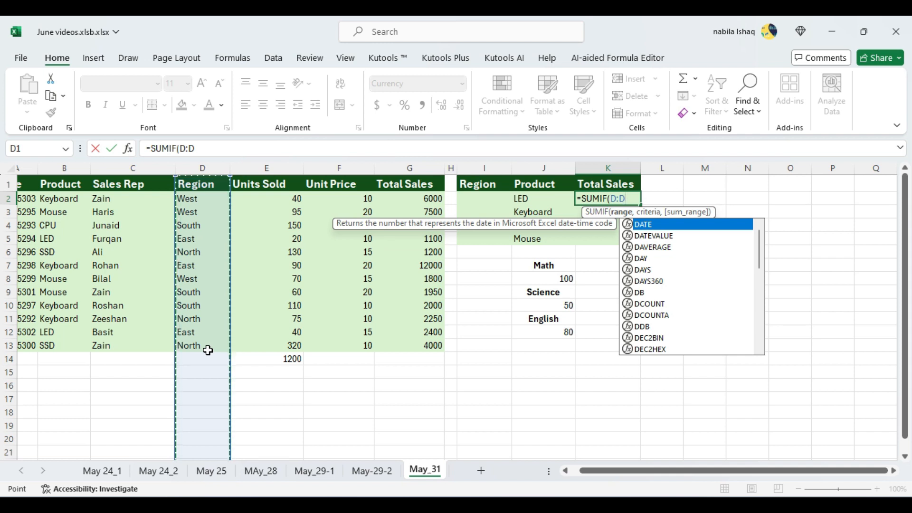
{"action": "key", "text": "F4"}
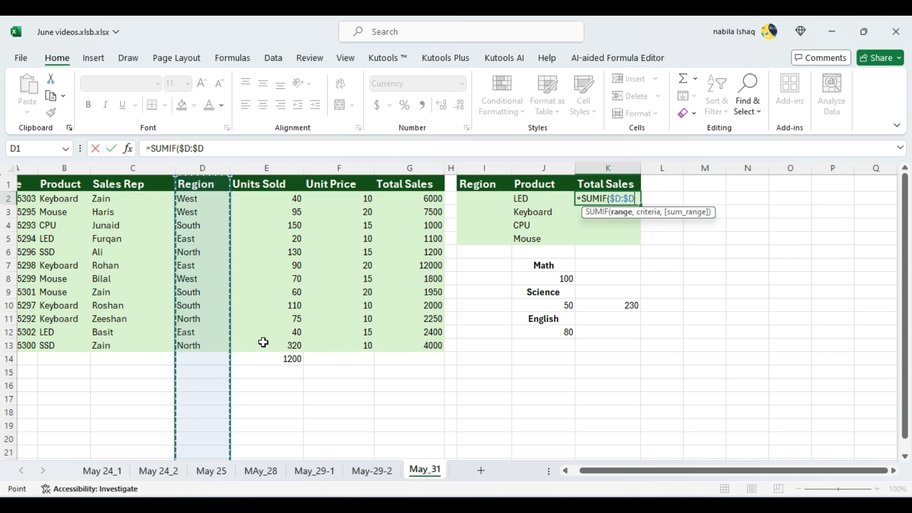
{"action": "type", "text": ","}
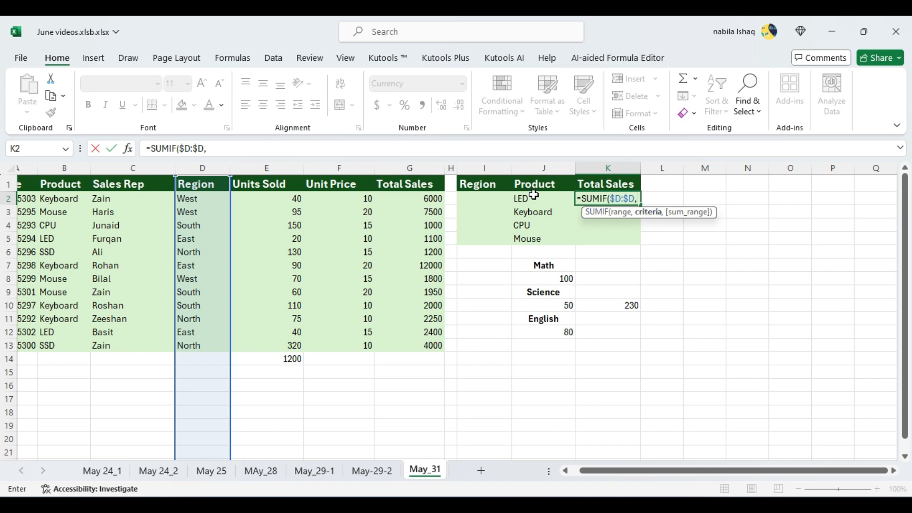
Complete the SUMIF formula in K2 with I2 as the criteria and $G:$G as the absolute sum range.
{"action": "left_click", "coordinate": [488, 198]}
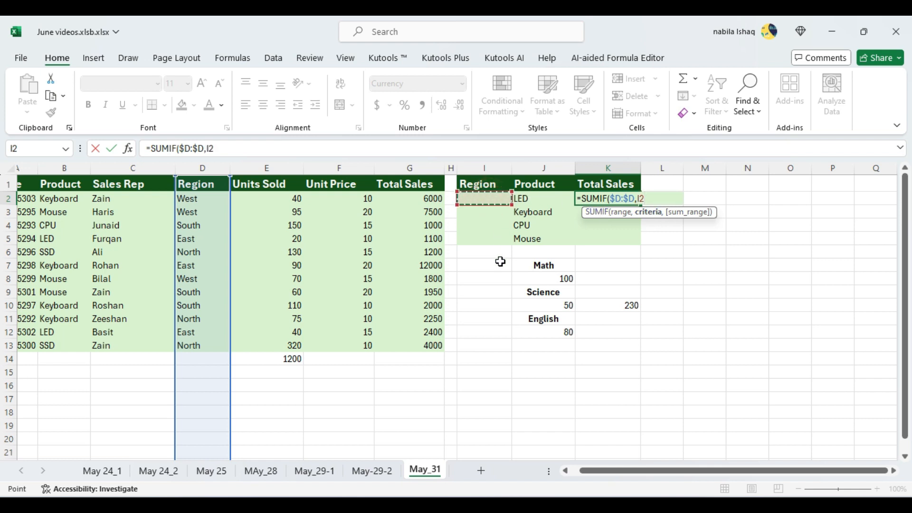
{"action": "type", "text": ","}
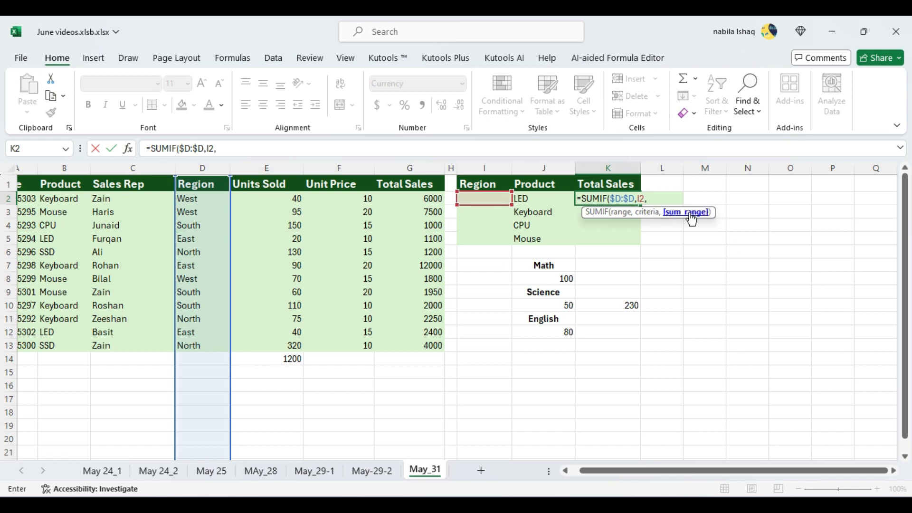
{"action": "left_click", "coordinate": [425, 167]}
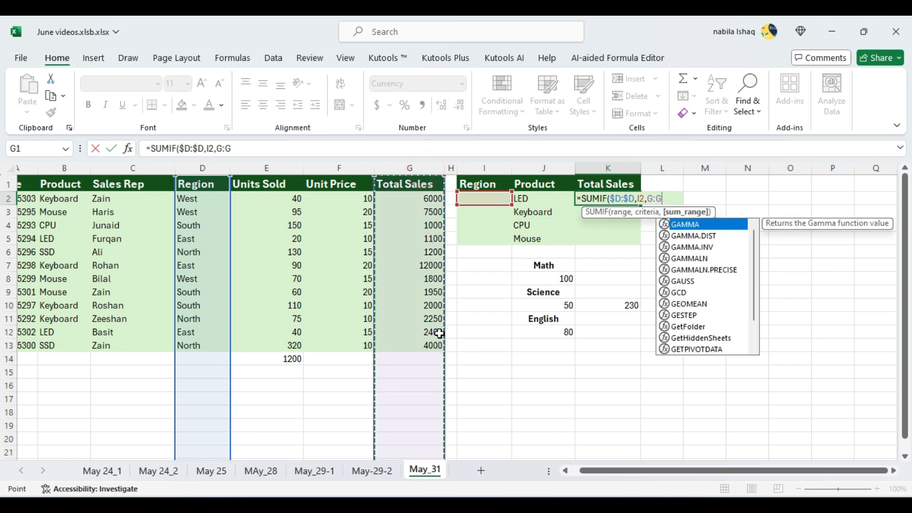
{"action": "key", "text": "F4"}
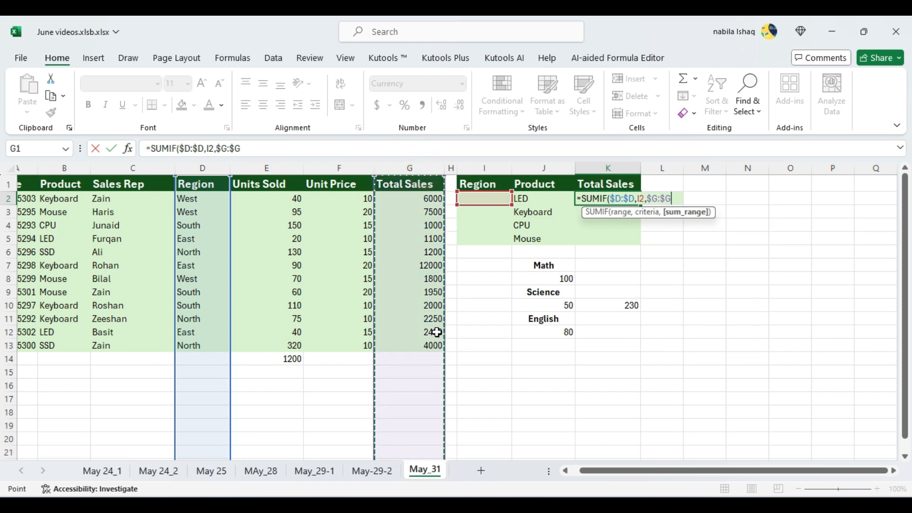
{"action": "key", "text": "Return"}
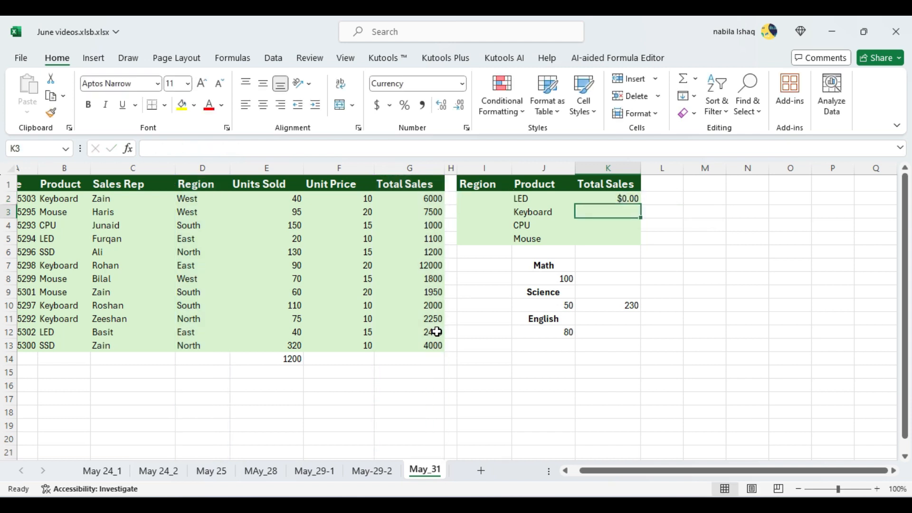
Enter East as the region in I2 and check the SUMIF formula in K2.
{"action": "left_click", "coordinate": [632, 198]}
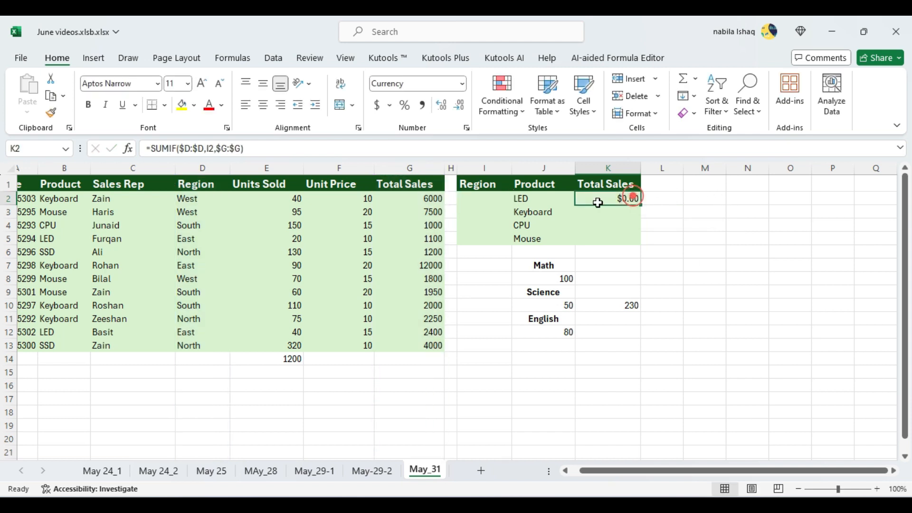
{"action": "left_click", "coordinate": [494, 198]}
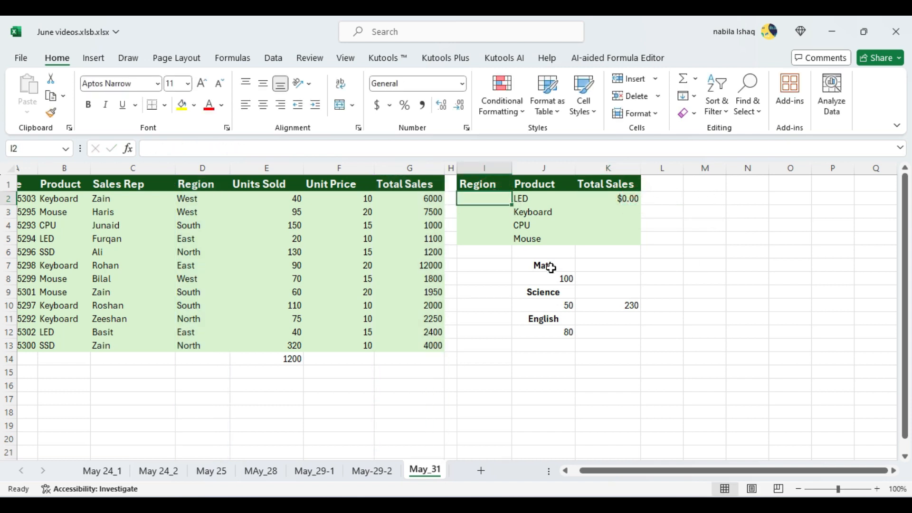
{"action": "type", "text": "East"}
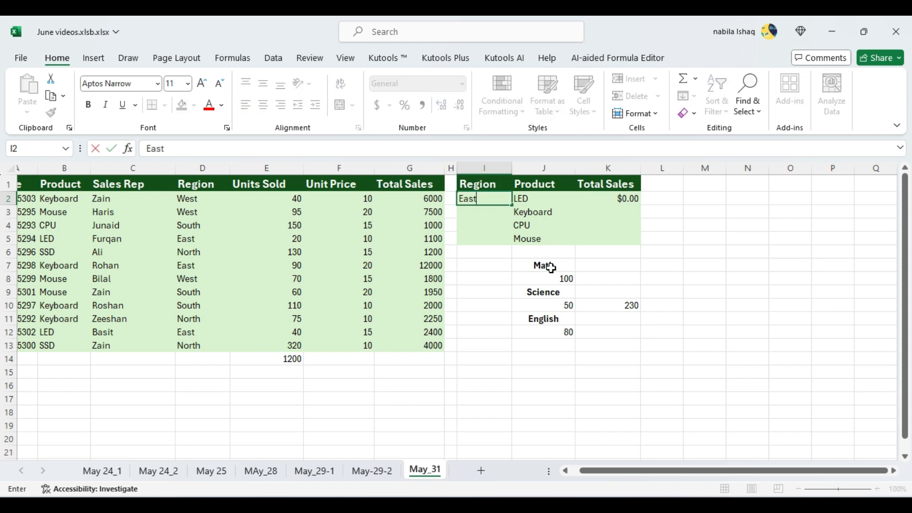
{"action": "key", "text": "Return"}
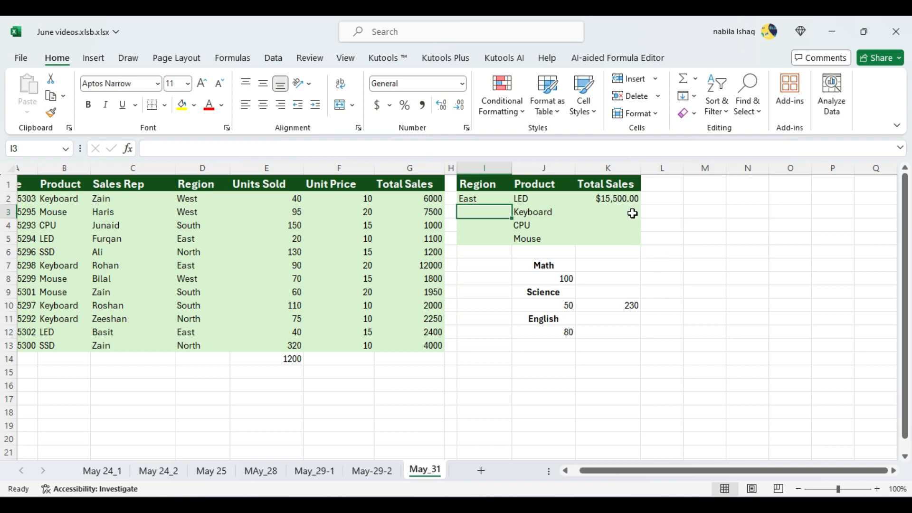
{"action": "left_click", "coordinate": [610, 203]}
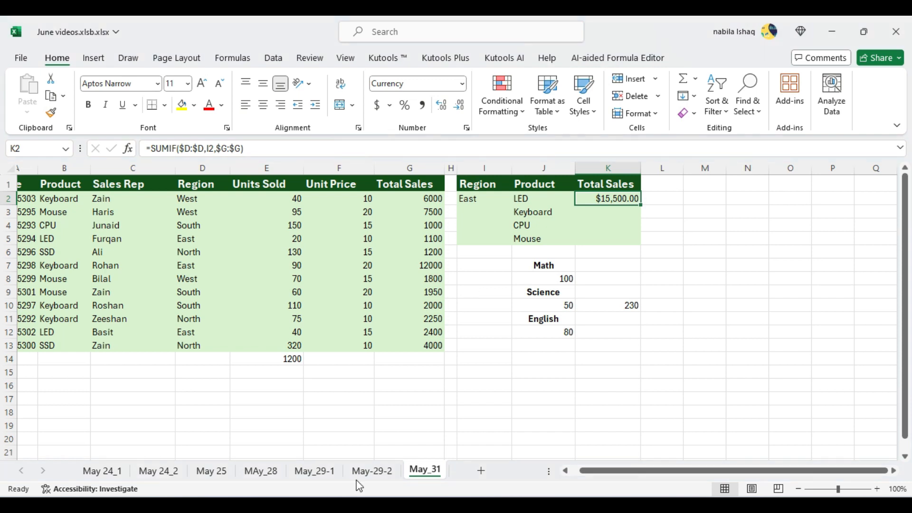
Copy West, South and North from the sales table's Region column into I3, I4 and I5.
{"action": "left_click", "coordinate": [190, 199]}
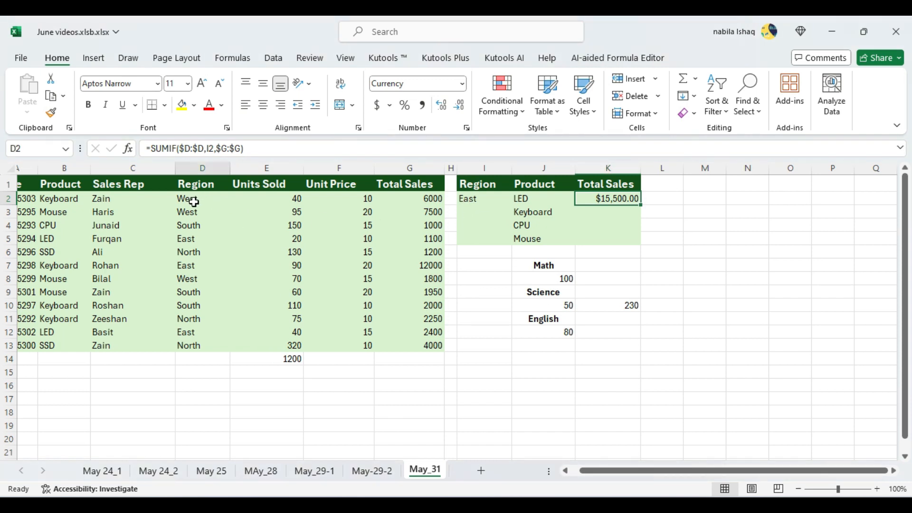
{"action": "key", "text": "ctrl+c"}
{"action": "left_click", "coordinate": [480, 212]}
{"action": "key", "text": "ctrl+v"}
{"action": "left_click", "coordinate": [202, 225]}
{"action": "key", "text": "ctrl+c"}
{"action": "left_click", "coordinate": [480, 227]}
{"action": "key", "text": "ctrl+v"}
{"action": "left_click", "coordinate": [200, 253]}
{"action": "key", "text": "ctrl+c"}
{"action": "left_click", "coordinate": [484, 239]}
{"action": "key", "text": "ctrl+v"}
Fill the region-based SUMIF formula from K2 down to K5.
{"action": "left_click", "coordinate": [609, 199]}
{"action": "left_click_drag", "start_coordinate": [642, 205], "coordinate": [644, 240]}
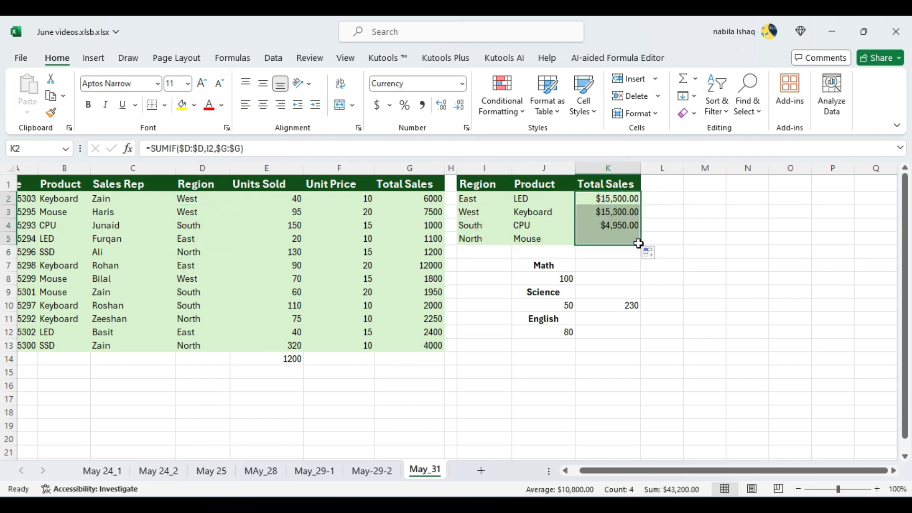
Clear the region-based SUMIF formulas from the summary table's Total Sales cells K2 to K5.
{"action": "left_click", "coordinate": [663, 279]}
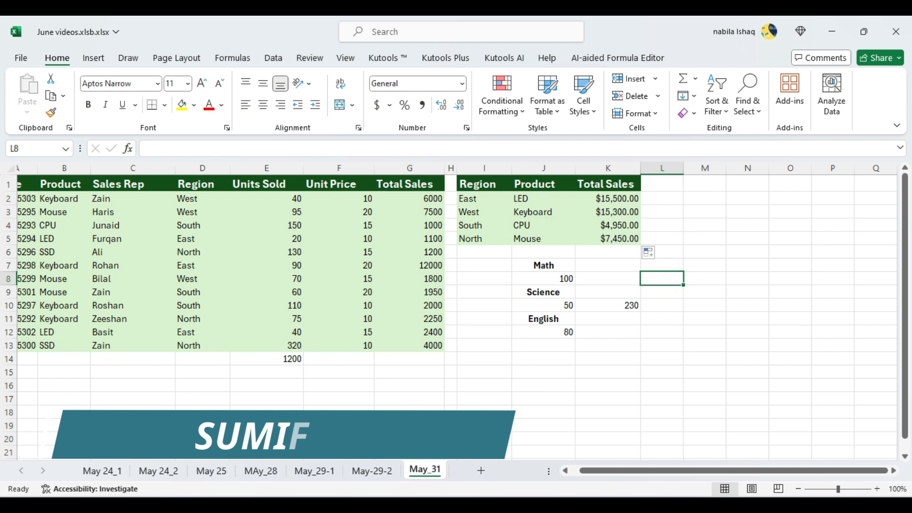
{"action": "left_click", "coordinate": [598, 341]}
{"action": "left_click_drag", "start_coordinate": [608, 199], "coordinate": [619, 250]}
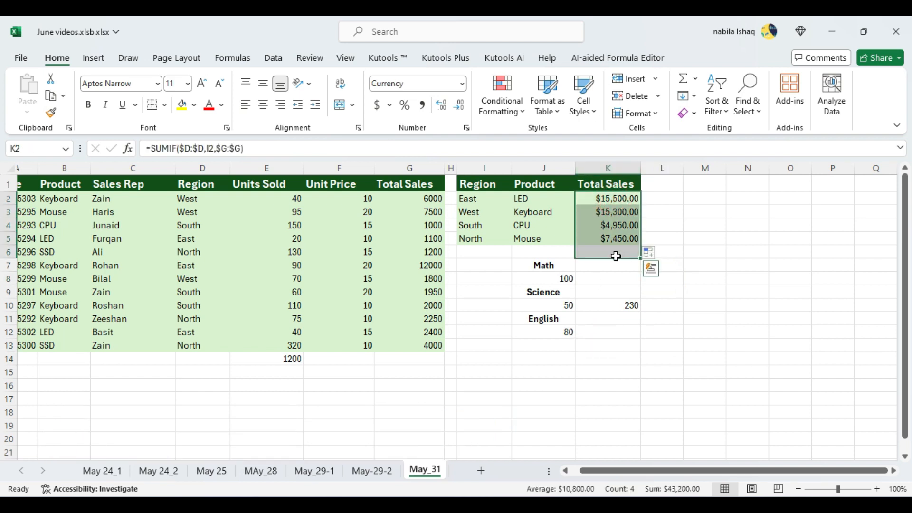
{"action": "key", "text": "Delete"}
{"action": "left_click", "coordinate": [691, 314]}
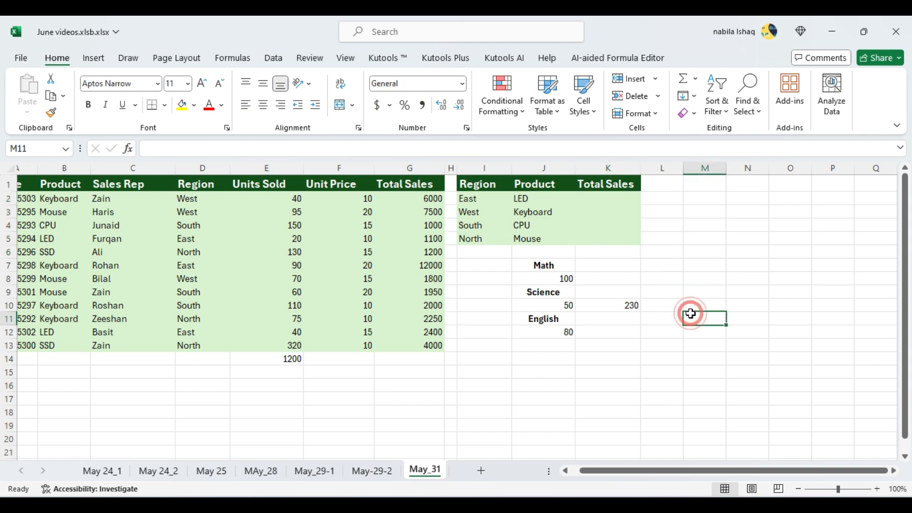
Clear the Region and Product entries in I2:J5 of the summary table.
{"action": "left_click_drag", "start_coordinate": [468, 200], "coordinate": [521, 239]}
{"action": "left_click", "coordinate": [645, 261]}
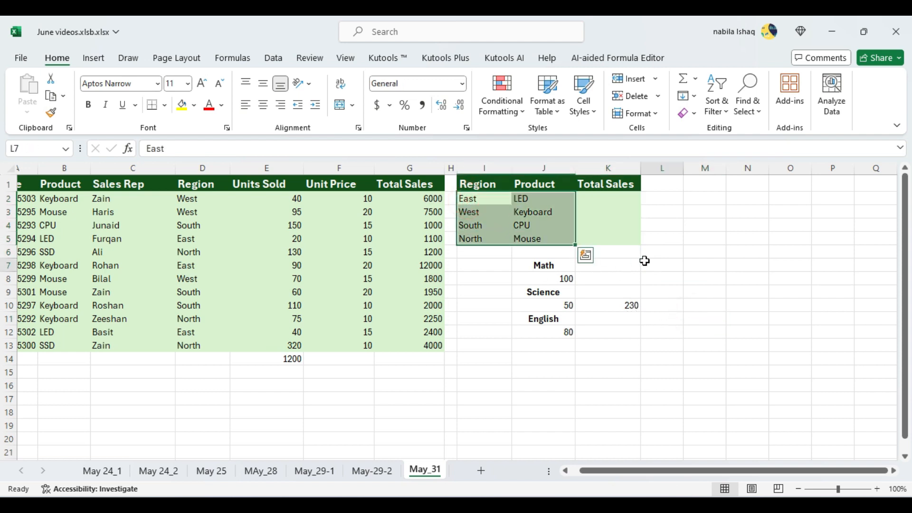
{"action": "left_click_drag", "start_coordinate": [470, 200], "coordinate": [529, 243]}
{"action": "key", "text": "Delete"}
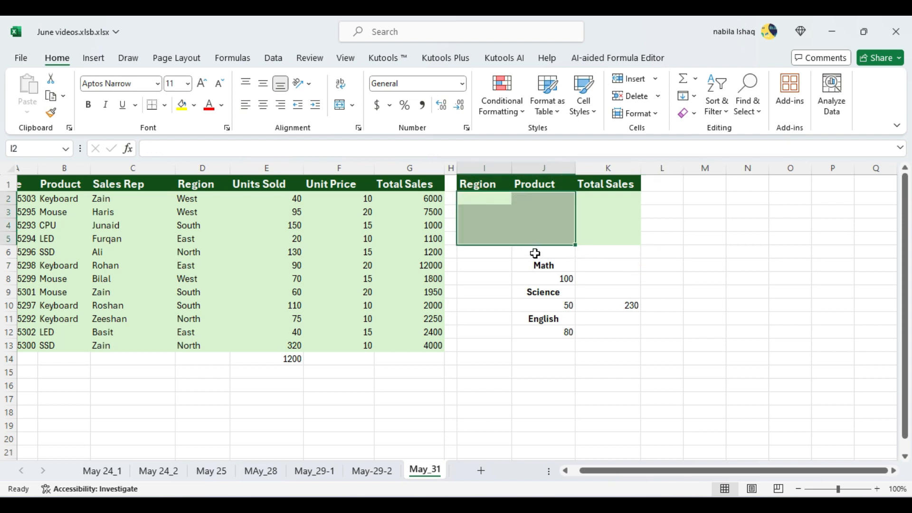
{"action": "left_click", "coordinate": [675, 265]}
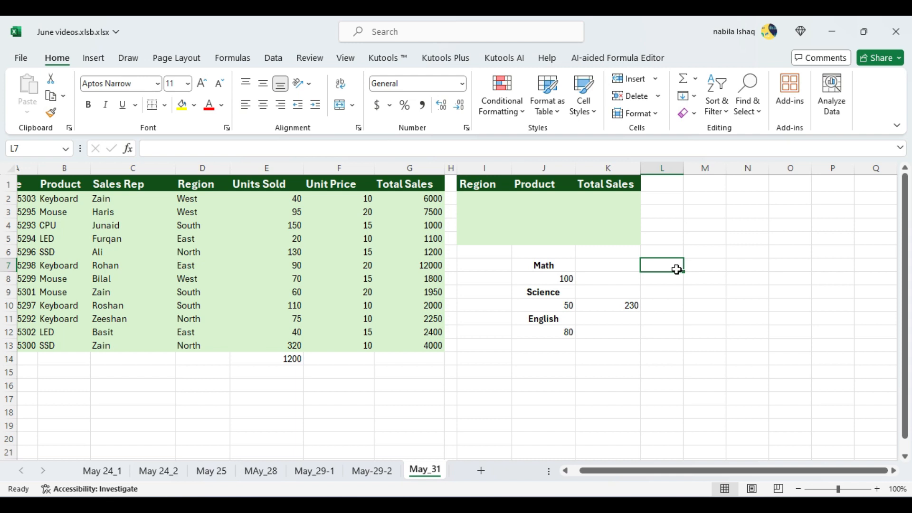
Start a SUMIFS formula in K2 with the Total Sales column $G:$G as the absolute sum range.
{"action": "left_click", "coordinate": [407, 167]}
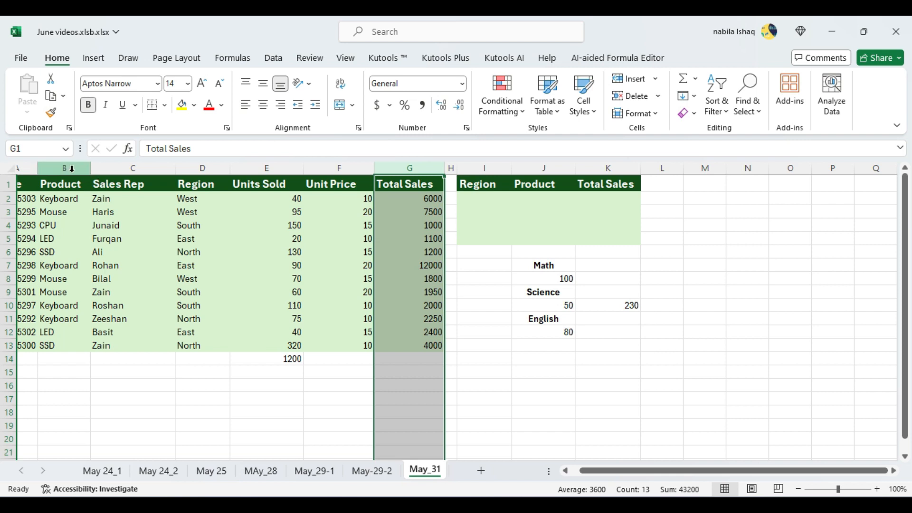
{"action": "left_click", "coordinate": [617, 203]}
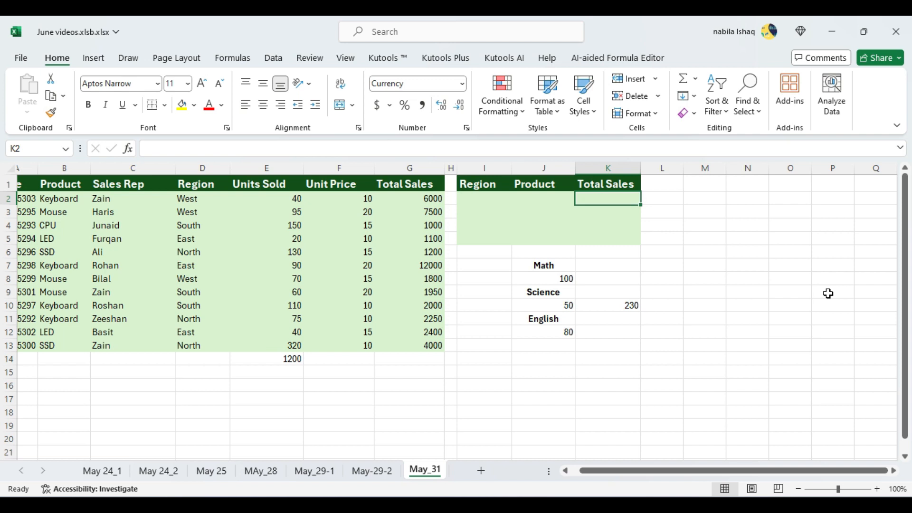
{"action": "type", "text": "=su"}
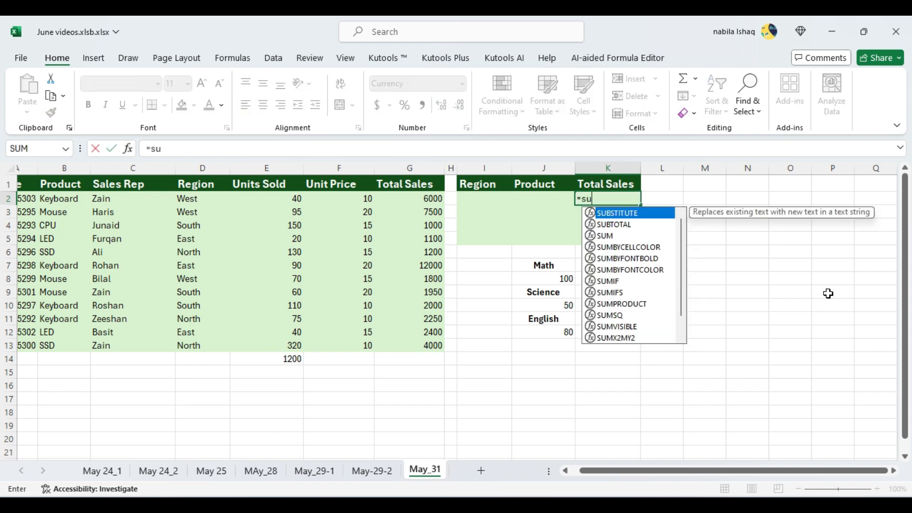
{"action": "type", "text": "mif"}
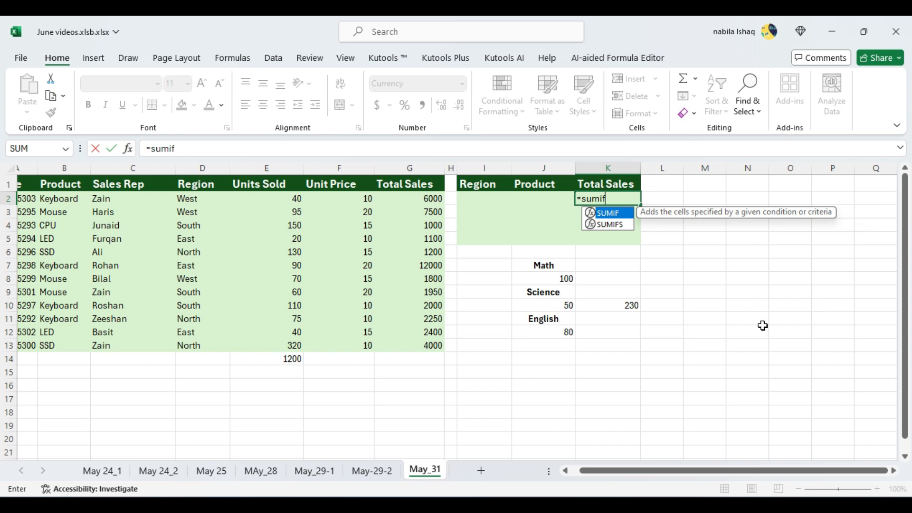
{"action": "double_click", "coordinate": [613, 225]}
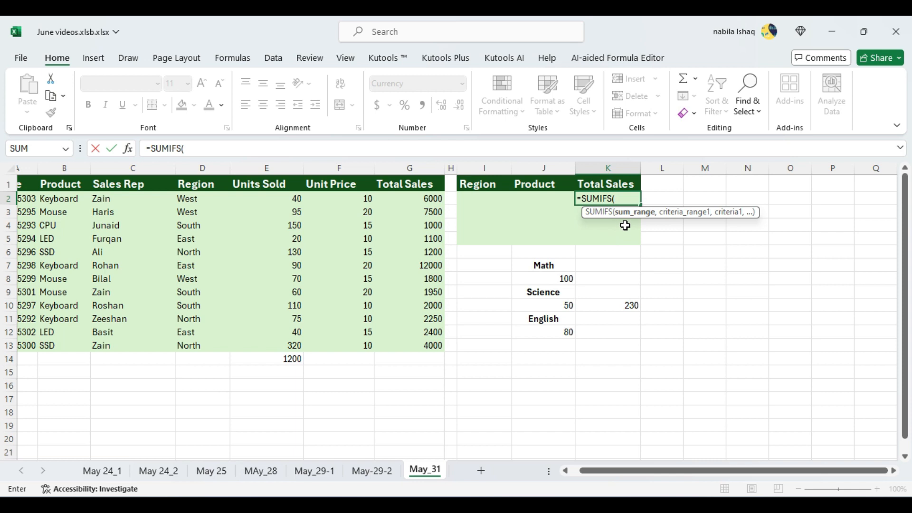
{"action": "left_click", "coordinate": [416, 167]}
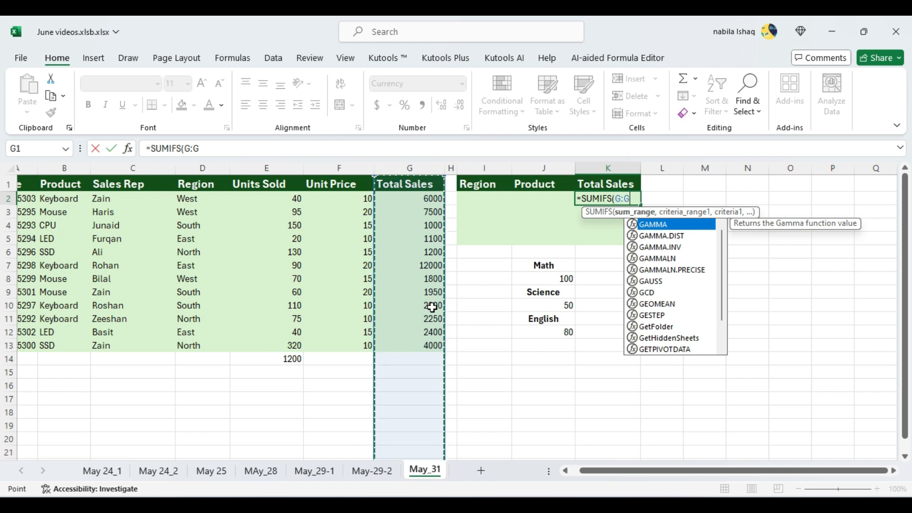
{"action": "key", "text": "F4"}
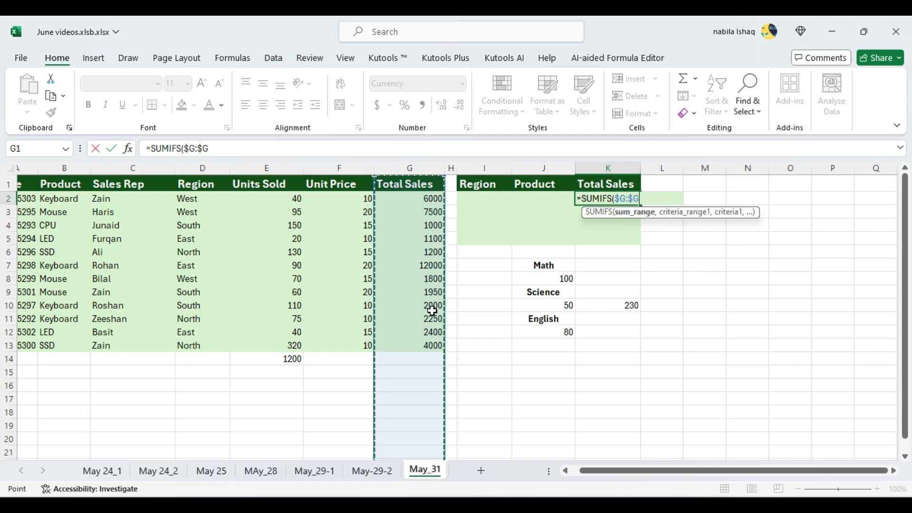
{"action": "type", "text": ","}
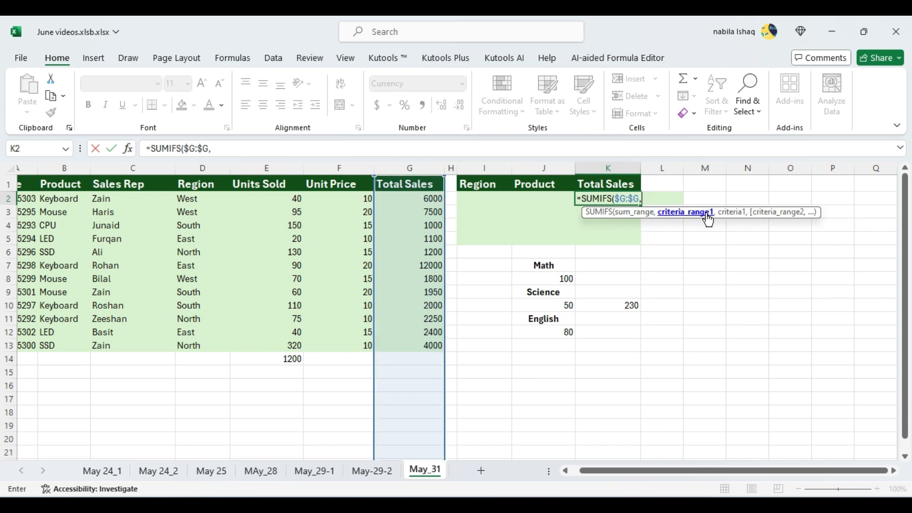
Add the Region column $D:$D as the first absolute criteria range and I2 as its criteria.
{"action": "left_click", "coordinate": [200, 169]}
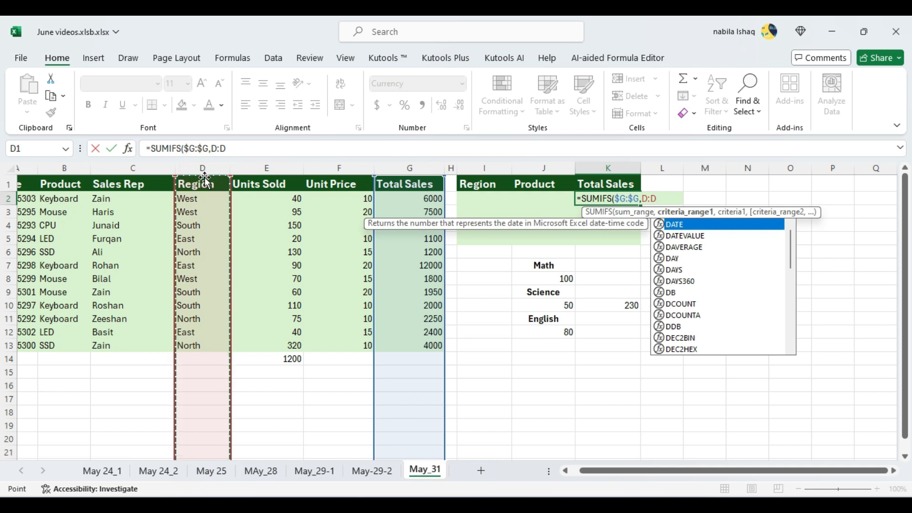
{"action": "key", "text": "F4"}
{"action": "type", "text": ","}
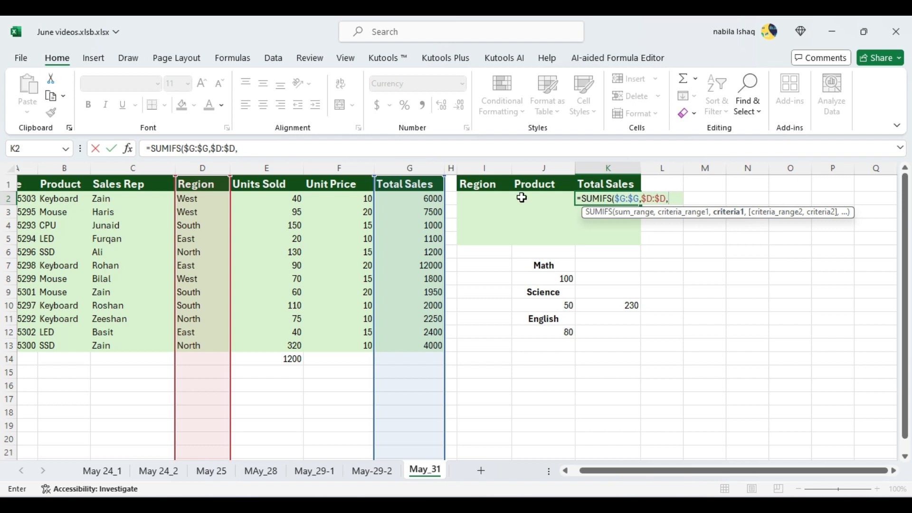
{"action": "left_click", "coordinate": [487, 198]}
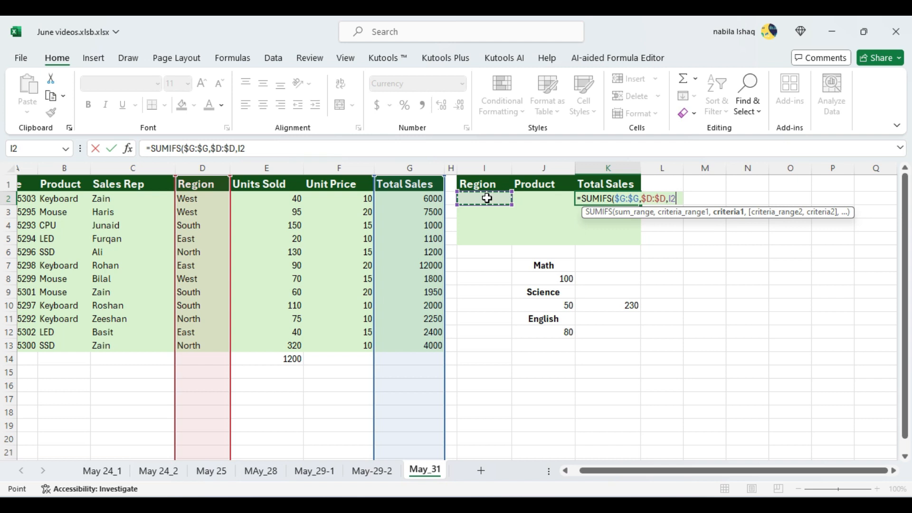
{"action": "type", "text": ","}
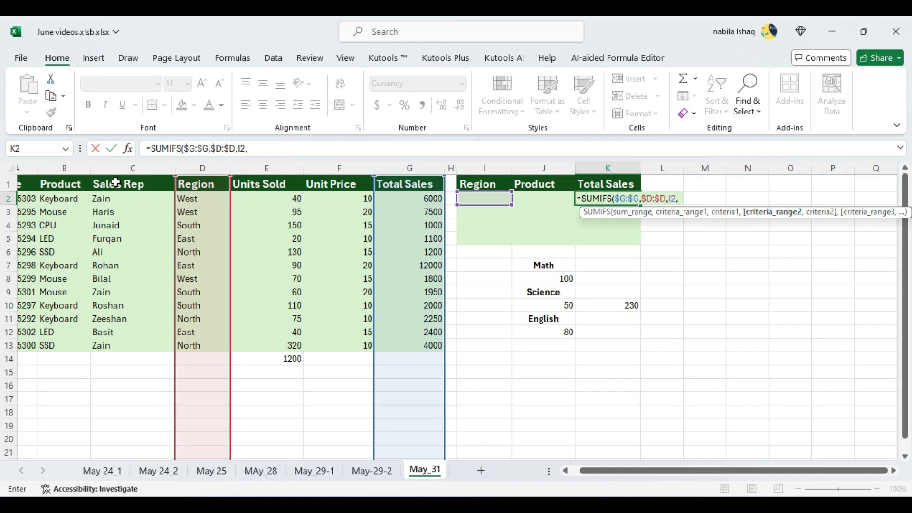
Complete the SUMIFS formula in K2 with the Product column $B:$B as the second criteria range and J2 as its criteria.
{"action": "left_click", "coordinate": [65, 168]}
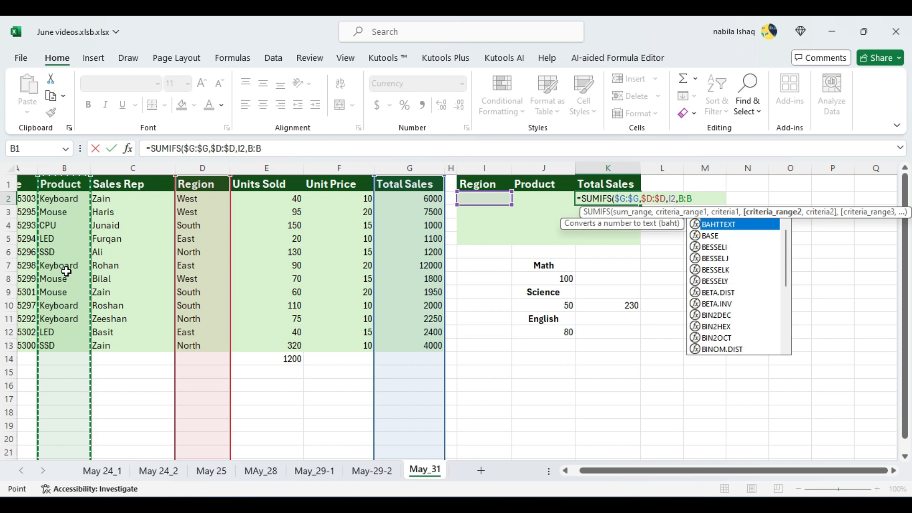
{"action": "key", "text": "F4"}
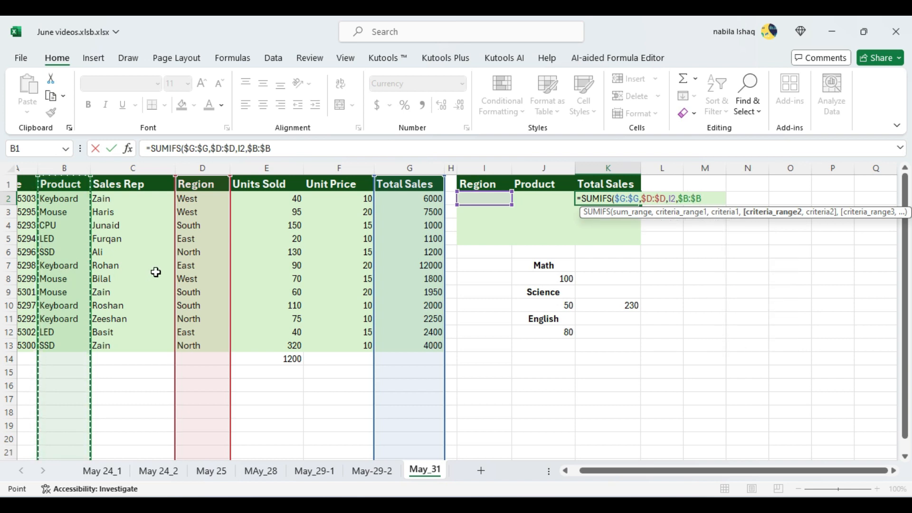
{"action": "type", "text": "m"}
{"action": "key", "text": "BackSpace"}
{"action": "type", "text": ","}
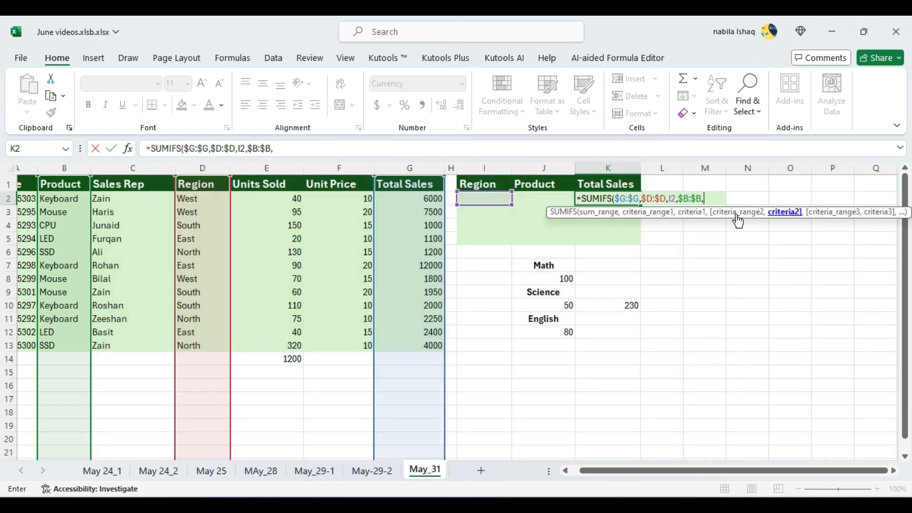
{"action": "left_click", "coordinate": [552, 199]}
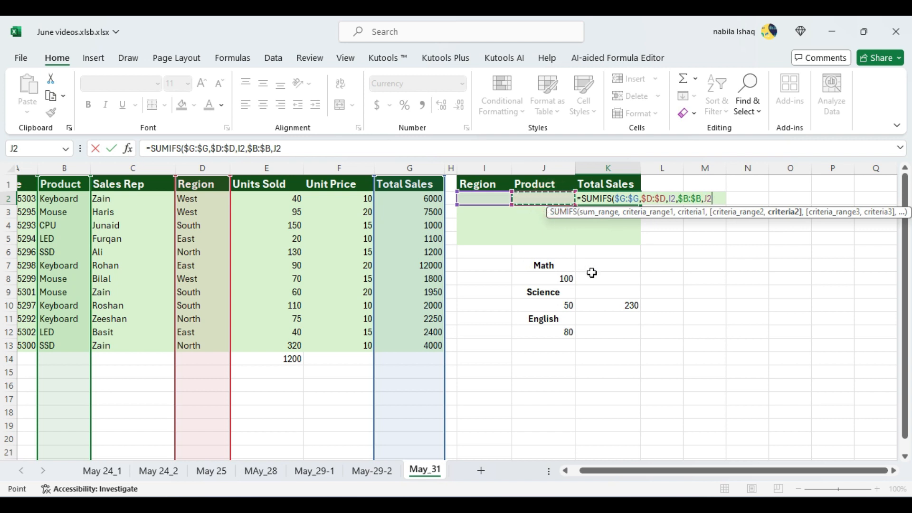
{"action": "type", "text": ")"}
{"action": "key", "text": "Return"}
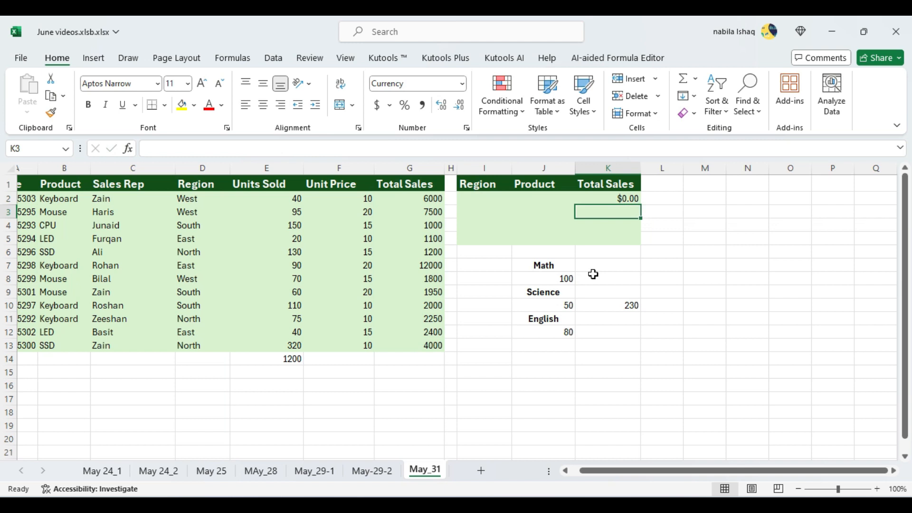
Enter East as the region in I2 and LED as the product in J2.
{"action": "left_click", "coordinate": [497, 202]}
{"action": "type", "text": "East"}
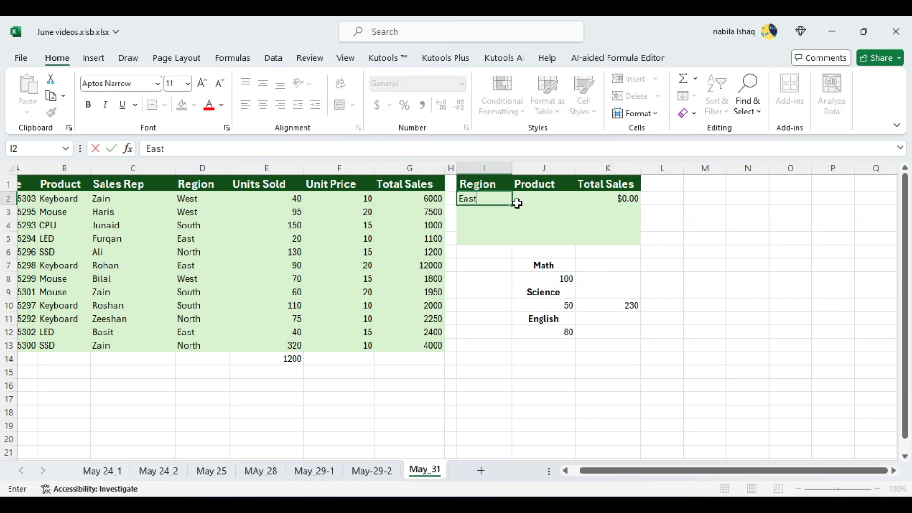
{"action": "left_click", "coordinate": [550, 200]}
{"action": "type", "text": "LED"}
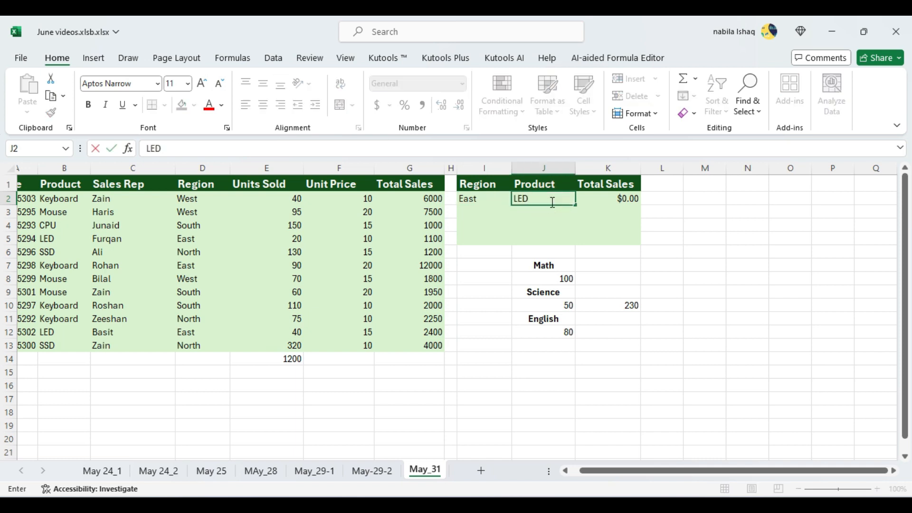
{"action": "key", "text": "Return"}
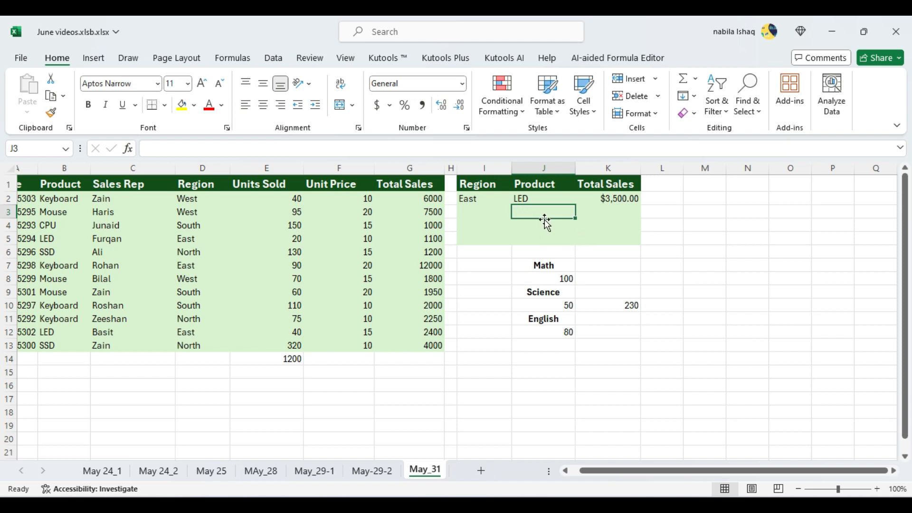
Enter Keyboard, Mouse and SSD as the products in J3, J4 and J5.
{"action": "left_click", "coordinate": [529, 198]}
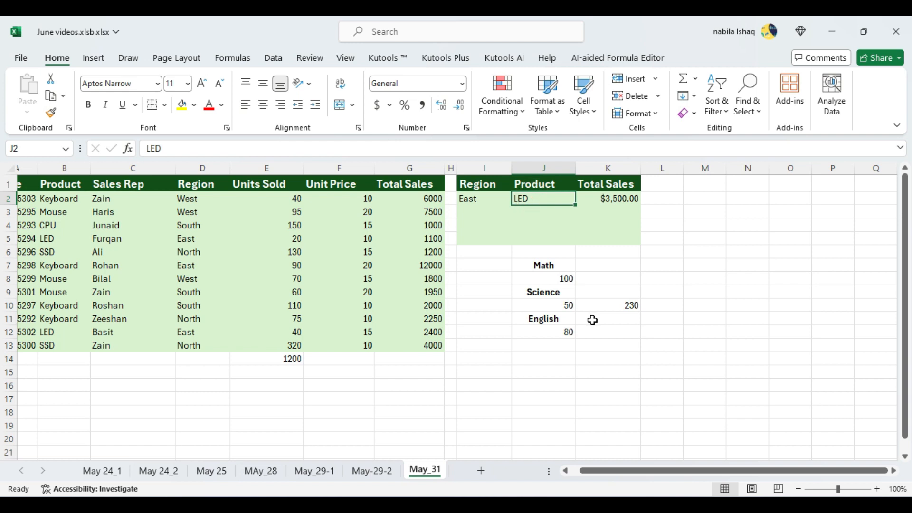
{"action": "left_click", "coordinate": [537, 212]}
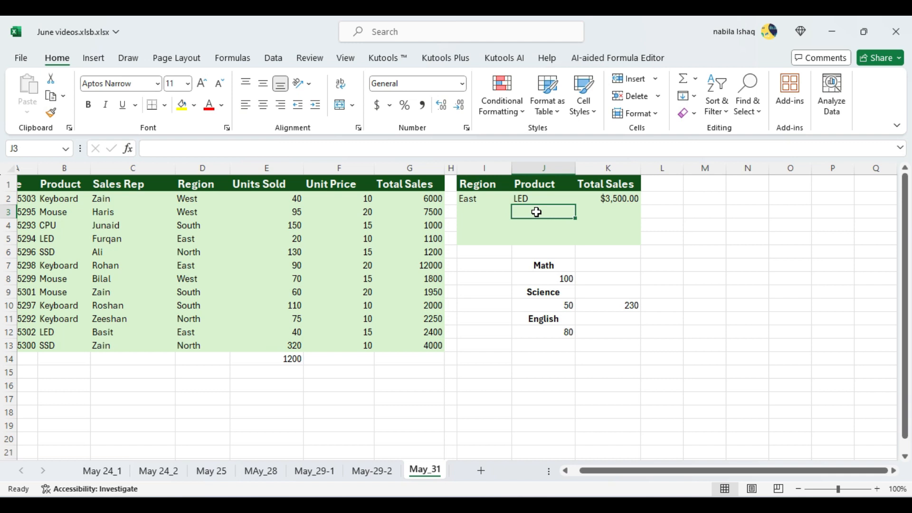
{"action": "type", "text": "Keyboard"}
{"action": "key", "text": "Return"}
{"action": "type", "text": "Mouse"}
{"action": "key", "text": "Return"}
{"action": "type", "text": "SSD"}
{"action": "key", "text": "Return"}
Make the region criteria in K2's SUMIFS formula absolute as $I$2.
{"action": "double_click", "coordinate": [610, 200]}
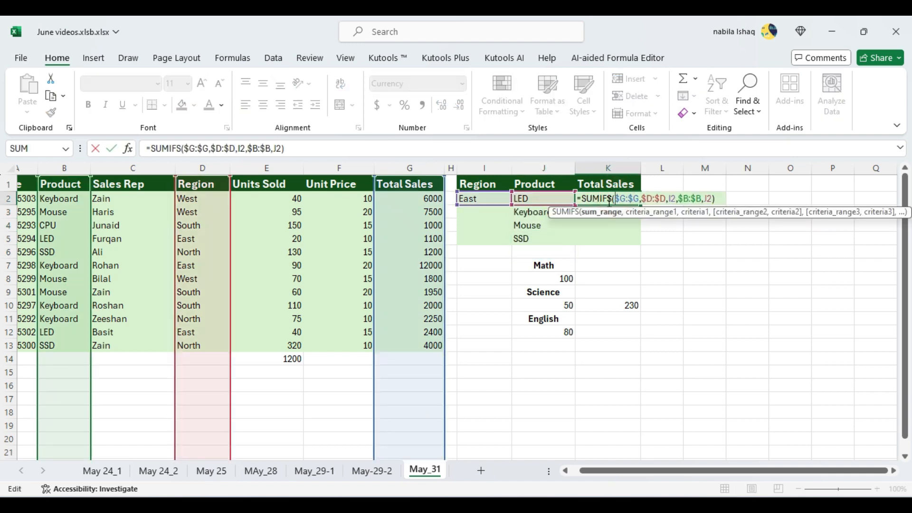
{"action": "left_click", "coordinate": [672, 199]}
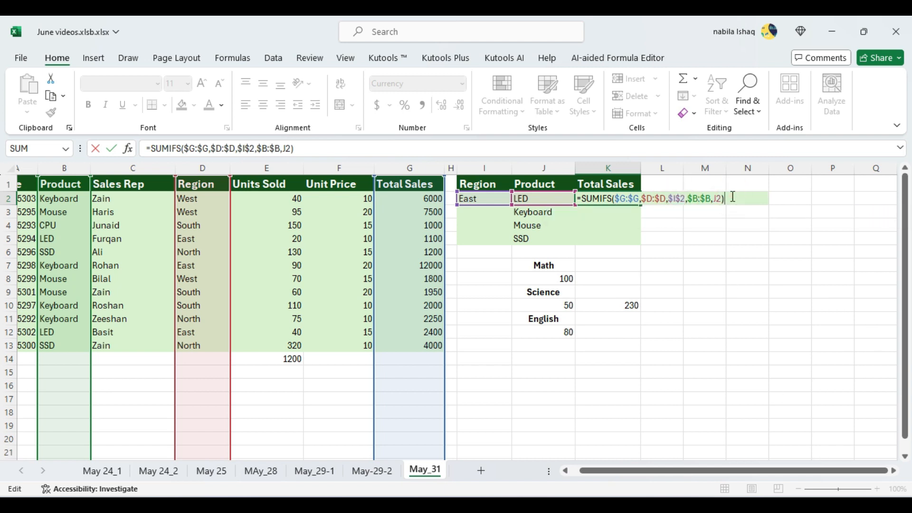
{"action": "key", "text": "Return"}
Fill the SUMIFS formula from K2 down to K5 and review the Mouse and SSD rows for the East region.
{"action": "left_click", "coordinate": [610, 199]}
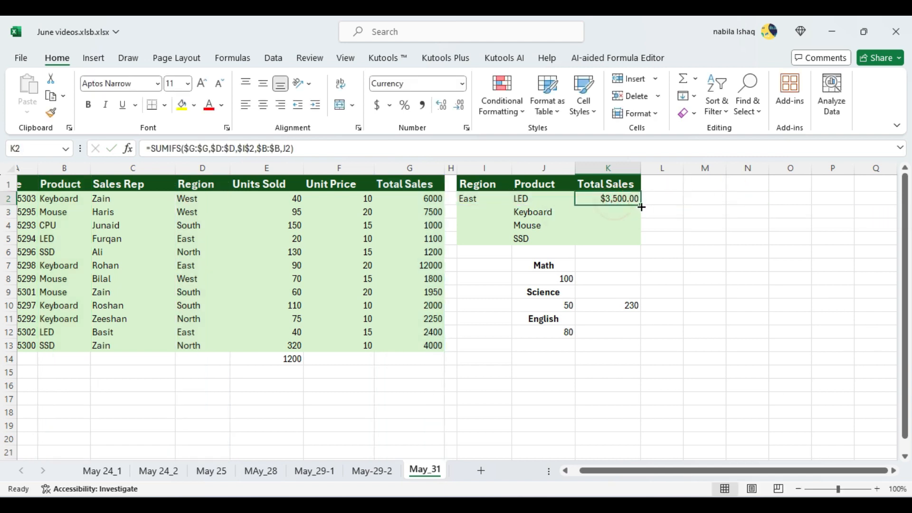
{"action": "left_click_drag", "start_coordinate": [640, 207], "coordinate": [634, 242]}
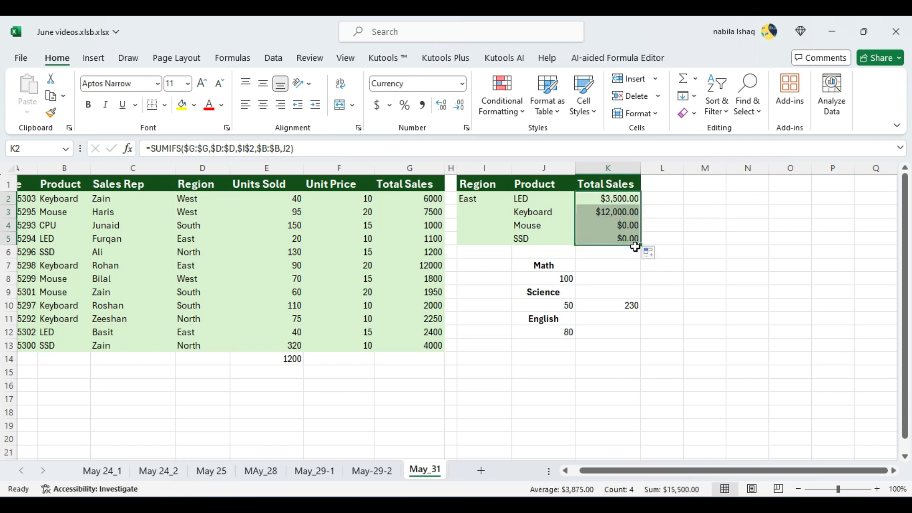
{"action": "left_click", "coordinate": [610, 264]}
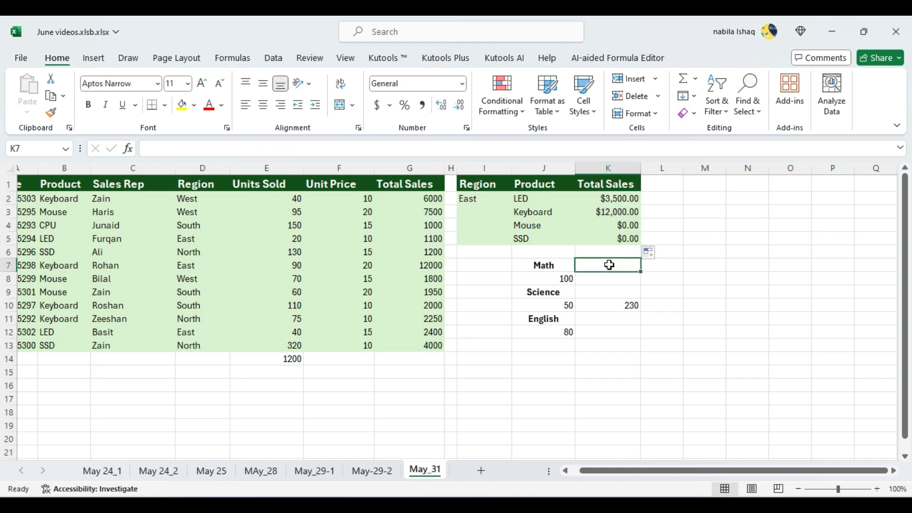
{"action": "left_click", "coordinate": [516, 225]}
{"action": "left_click", "coordinate": [525, 237]}
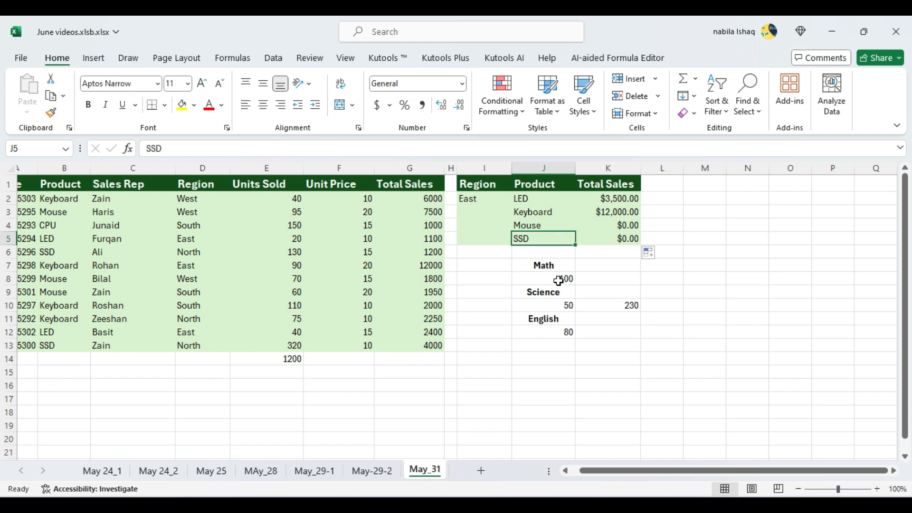
{"action": "left_click", "coordinate": [481, 201]}
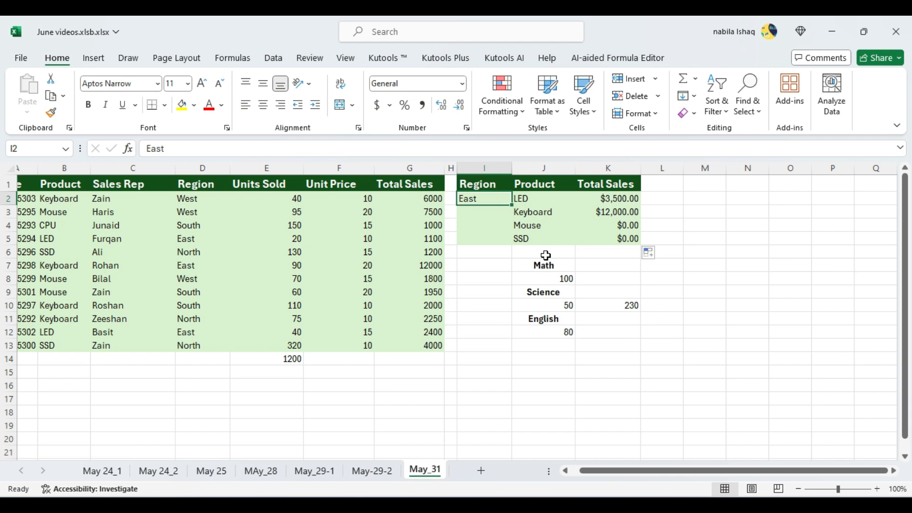